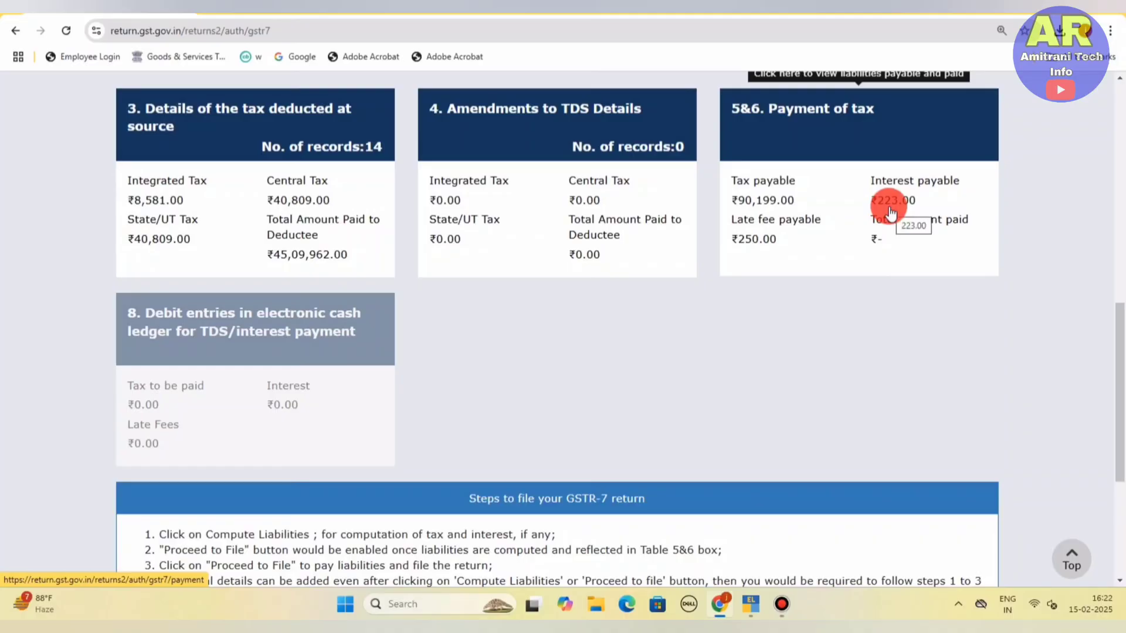
# - Search the returns dashboard for the January period of financial year 2024-25 and open its GSTR-7 return for online preparation
pyautogui.moveTo(877, 200)
pyautogui.mouseDown()
pyautogui.moveTo(891, 198)
pyautogui.moveTo(884, 220)
pyautogui.mouseUp()
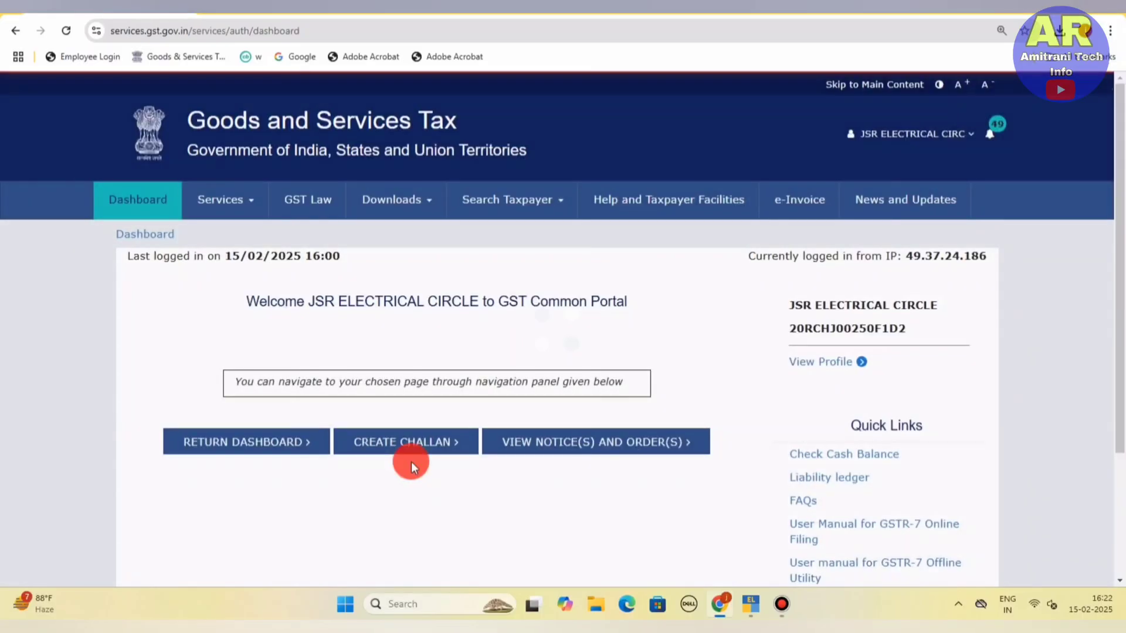
pyautogui.click(411, 462)
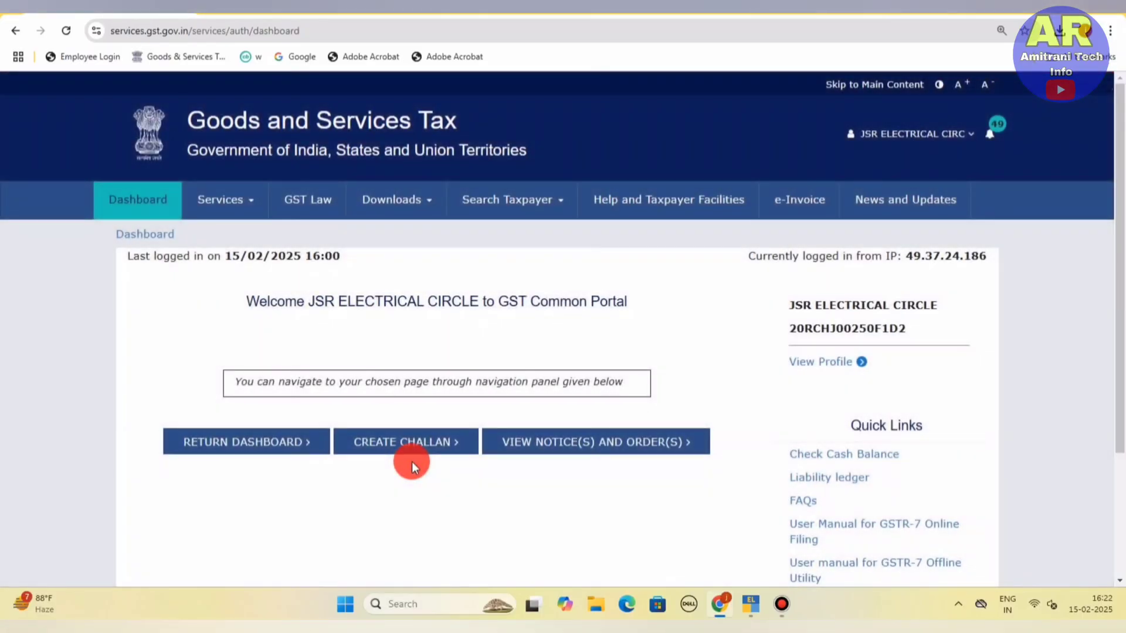
pyautogui.click(305, 444)
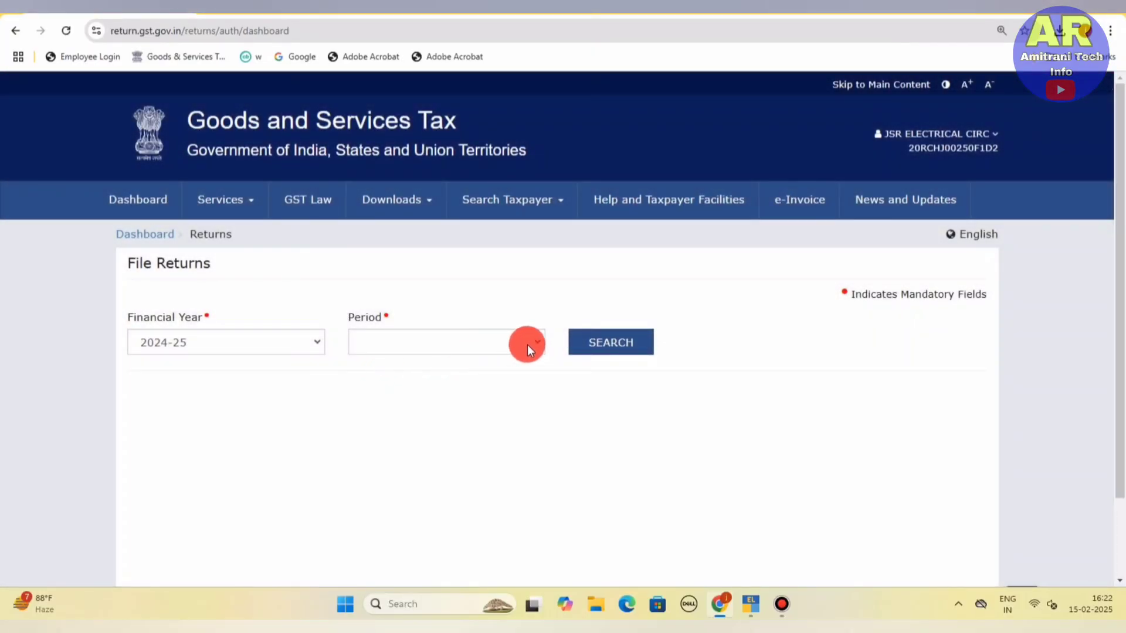
pyautogui.click(530, 343)
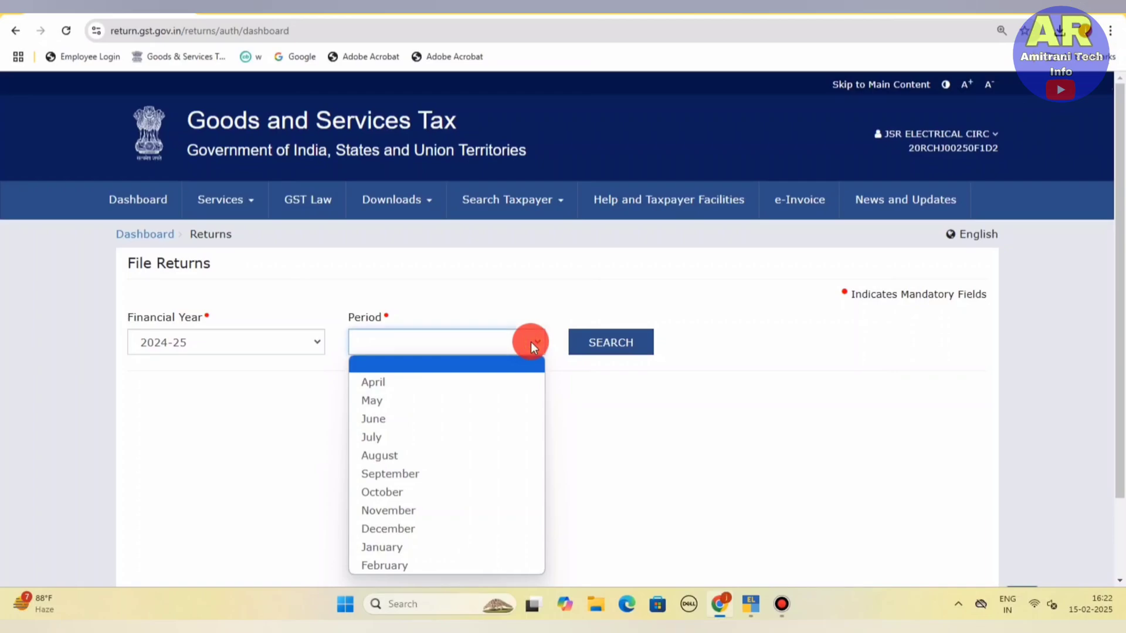
pyautogui.click(438, 547)
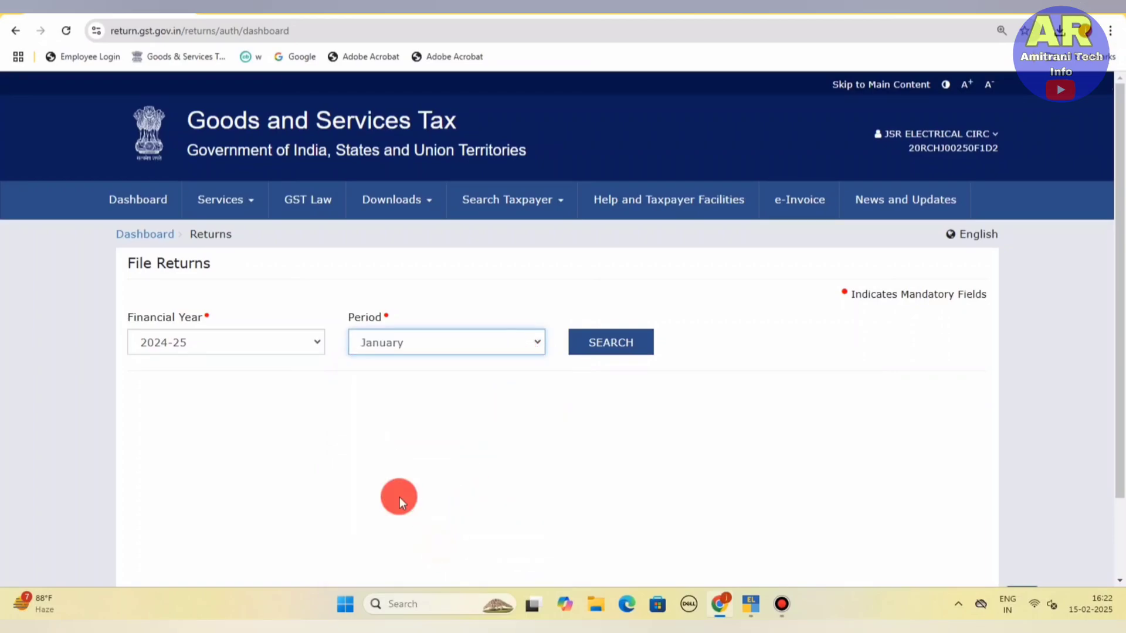
pyautogui.click(618, 345)
pyautogui.scroll(-5, 618, 345)
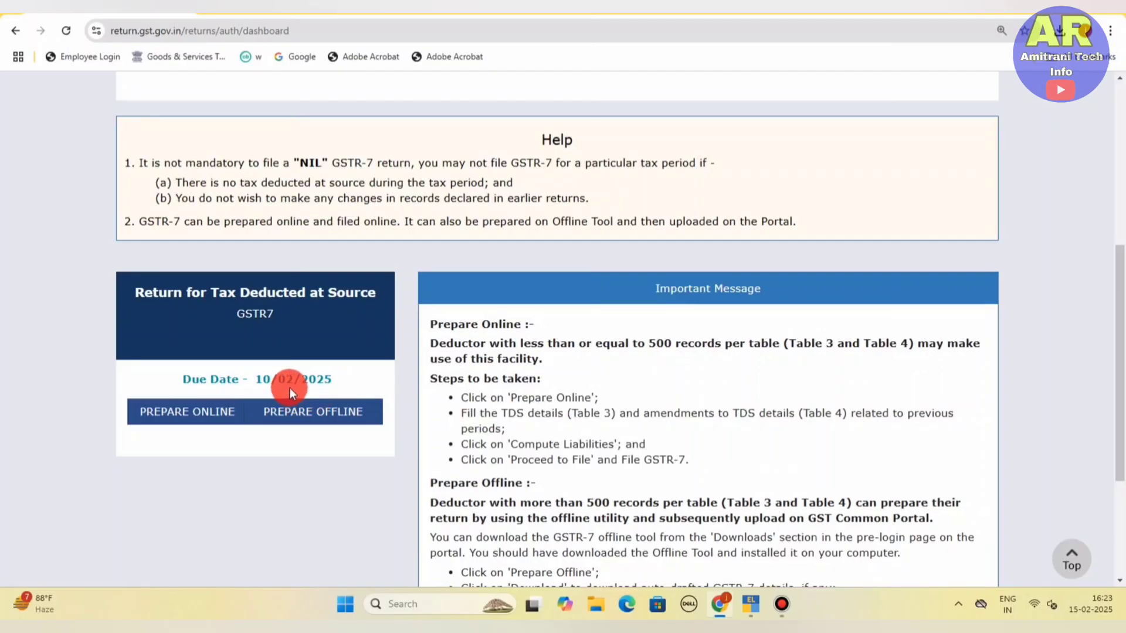
pyautogui.click(187, 420)
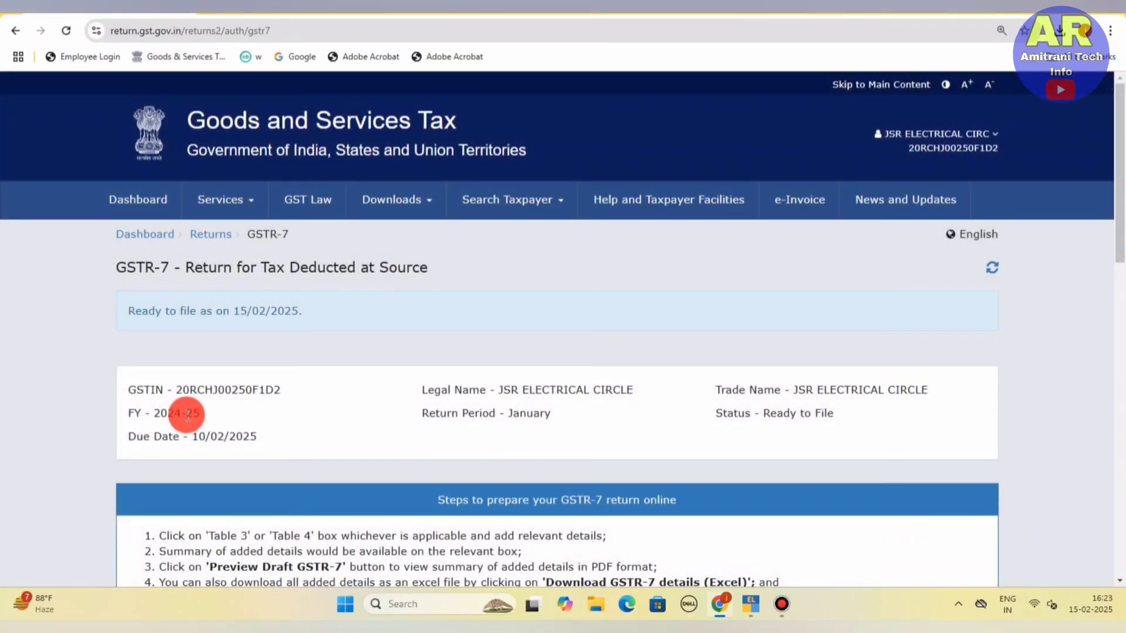
# - Review the processed TDS records under Details of the tax deducted at source through page 3, and return to the GSTR-7 dashboard
pyautogui.scroll(-10, 186, 414)
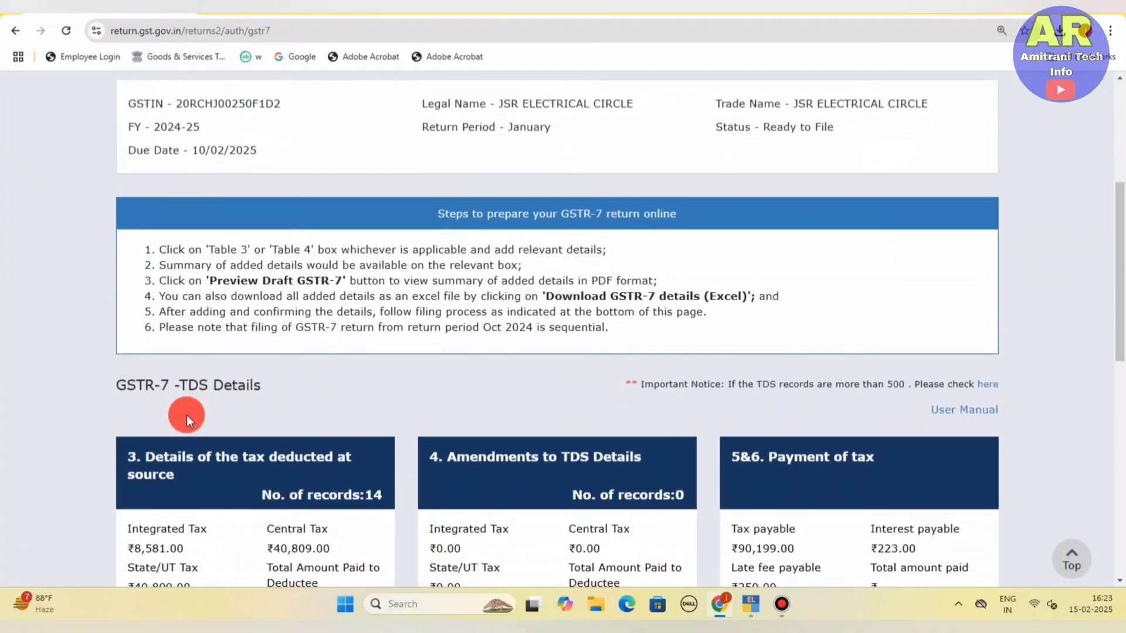
pyautogui.scroll(-1, 187, 415)
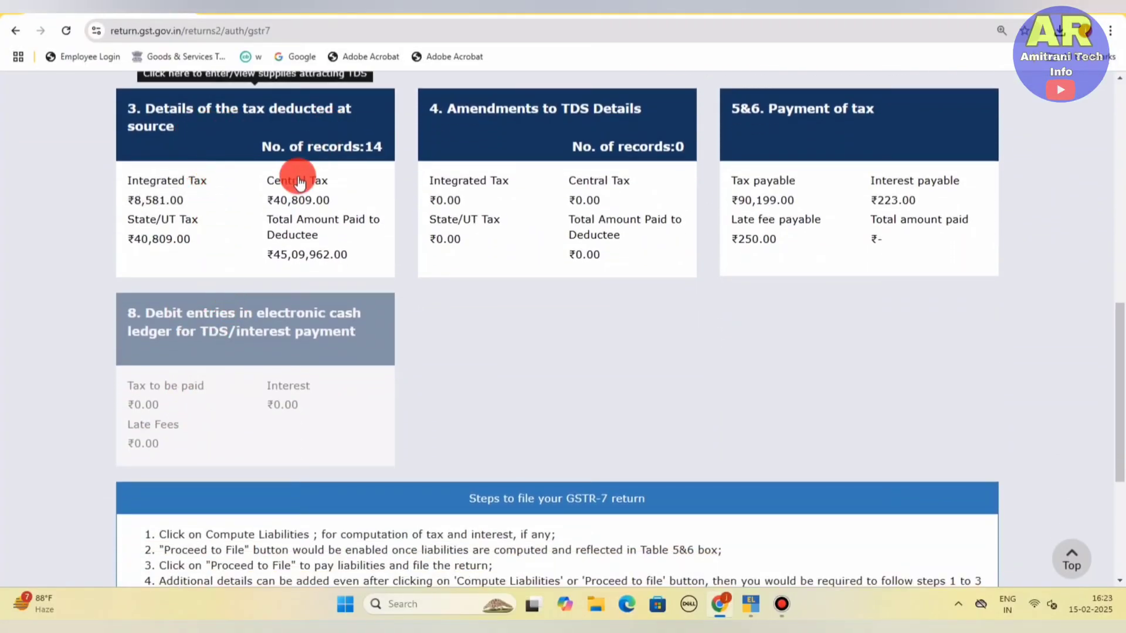
pyautogui.click(246, 244)
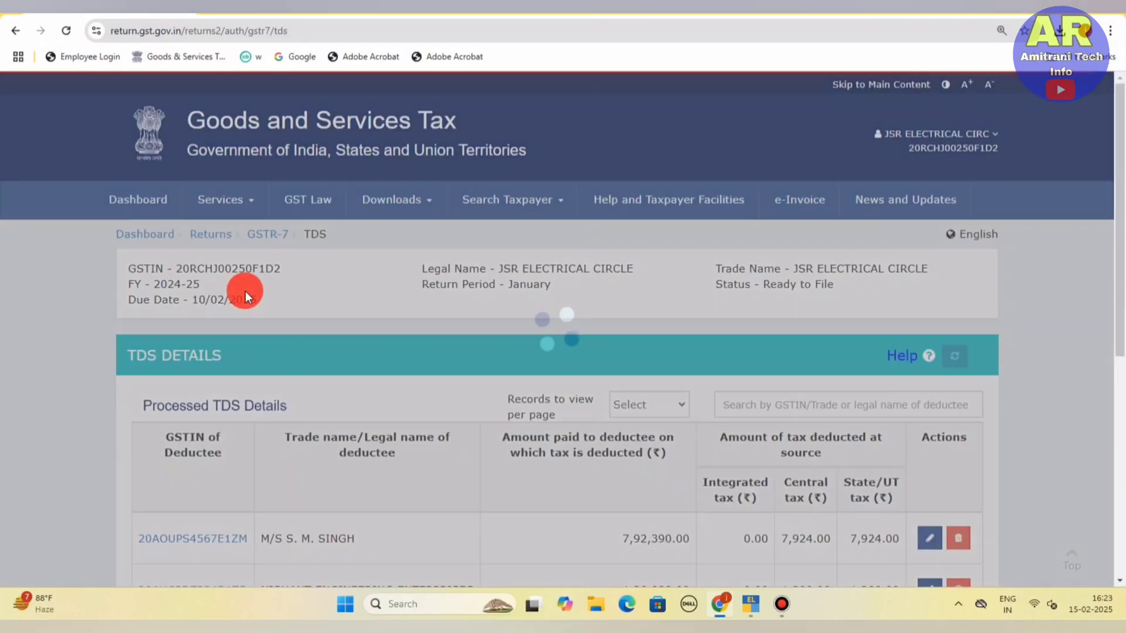
pyautogui.scroll(-7, 368, 419)
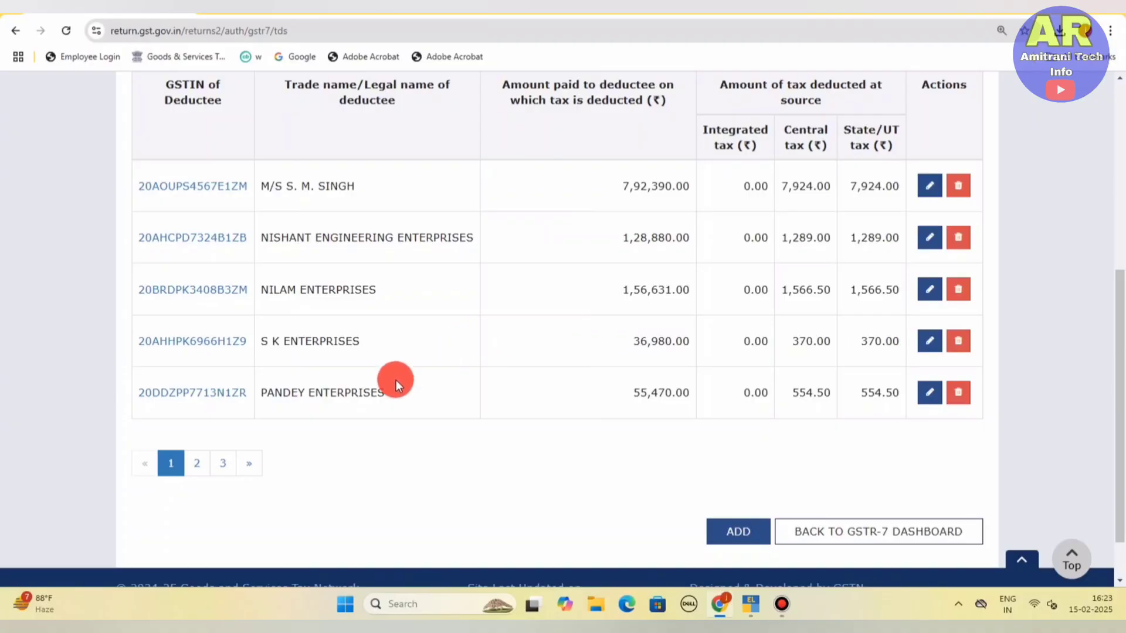
pyautogui.click(199, 464)
pyautogui.click(223, 464)
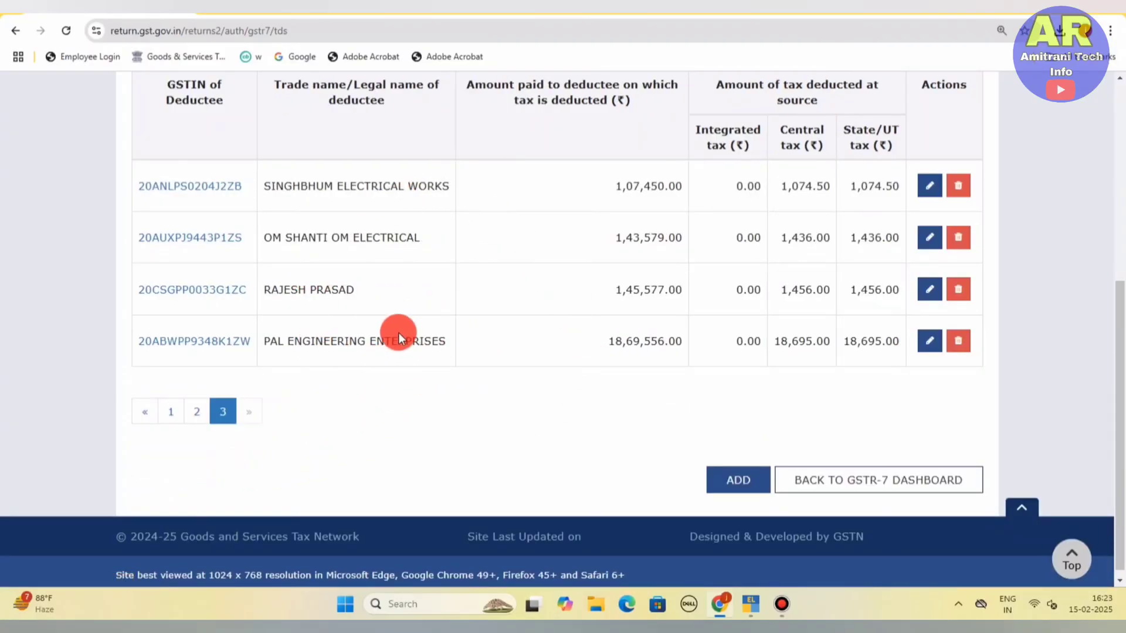
pyautogui.scroll(1, 398, 332)
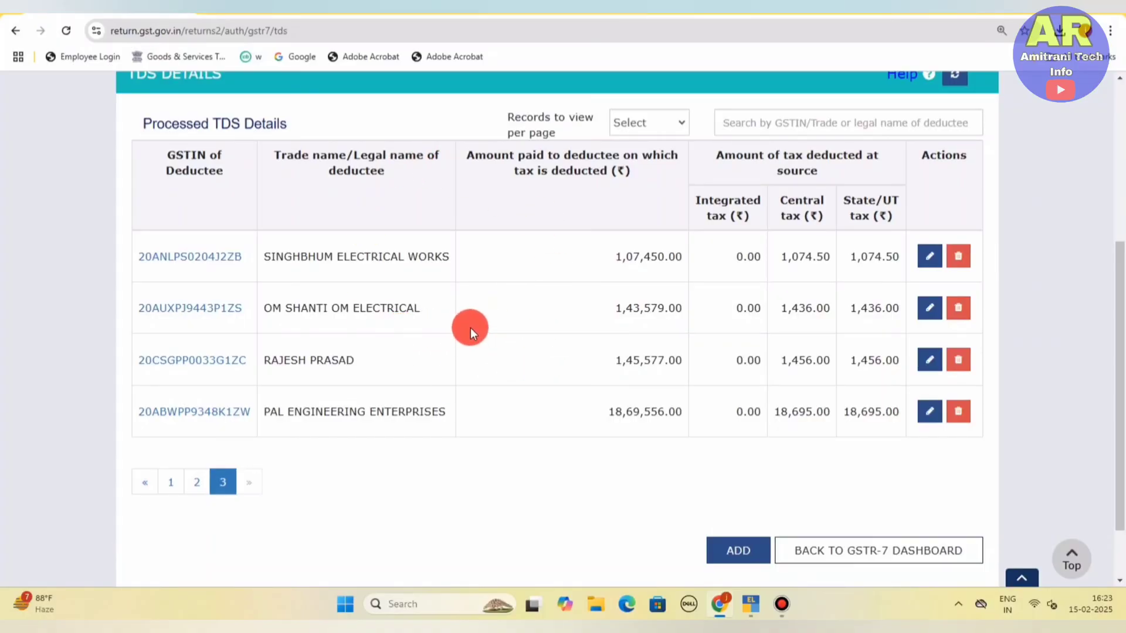
pyautogui.click(854, 555)
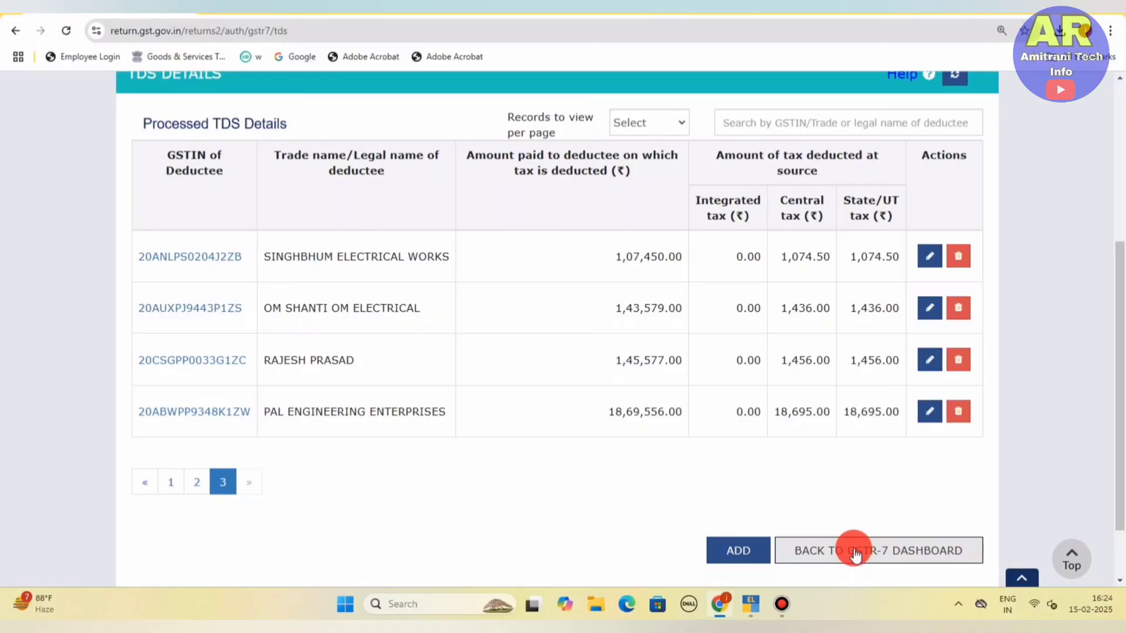
# - Proceed to file the GSTR-7 return and start creating a challan from its Payment of tax page
pyautogui.scroll(-2, 457, 463)
pyautogui.scroll(-6, 457, 463)
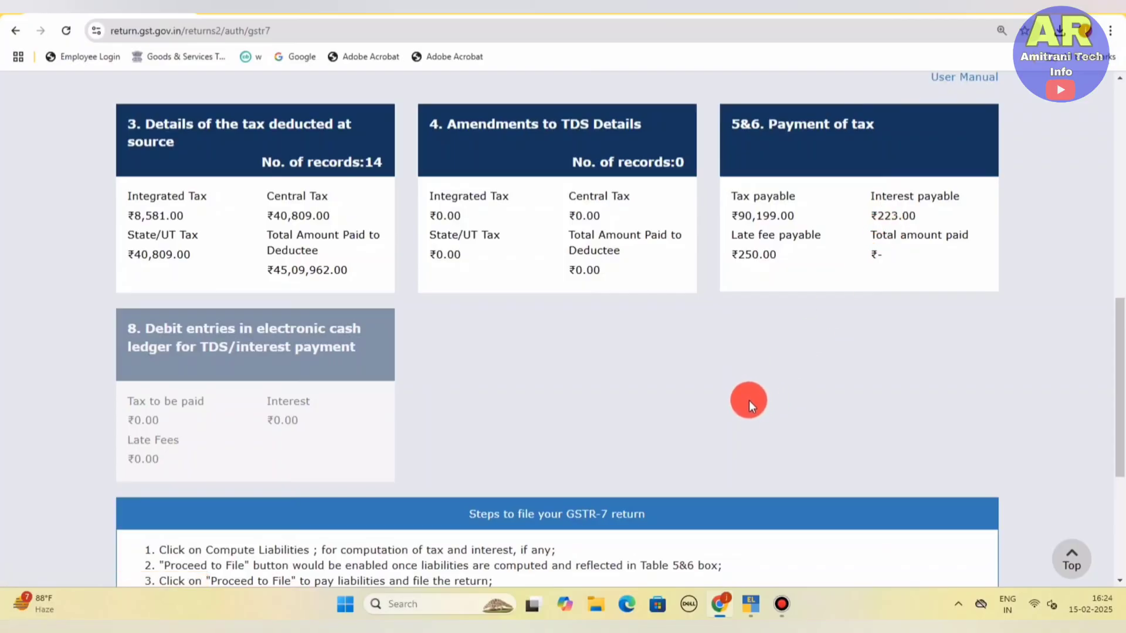
pyautogui.scroll(-5, 751, 396)
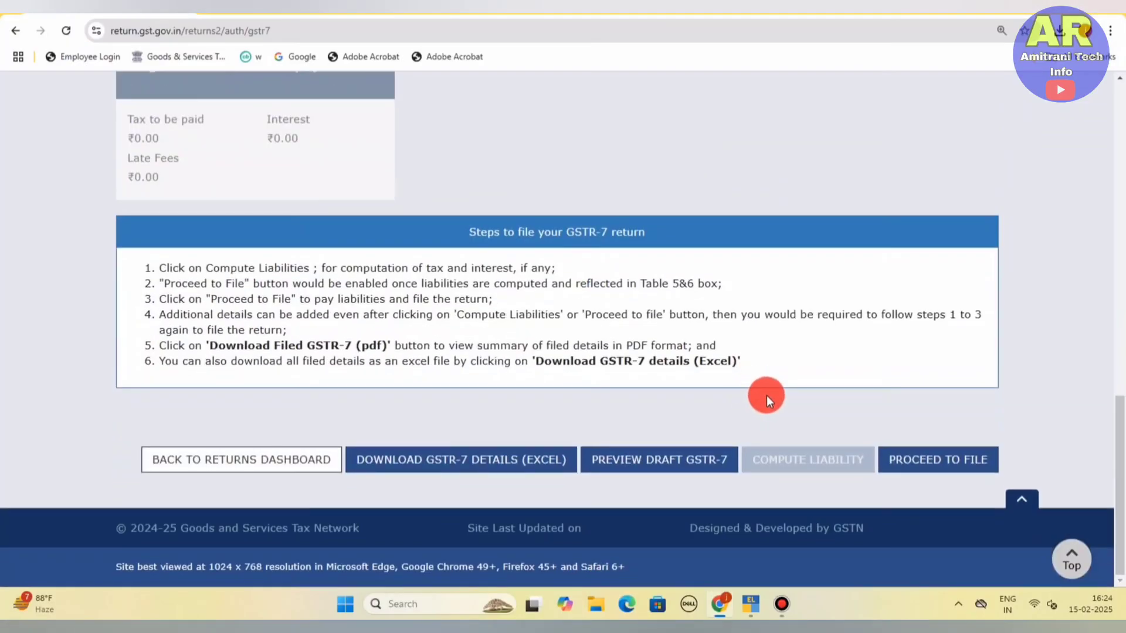
pyautogui.click(931, 458)
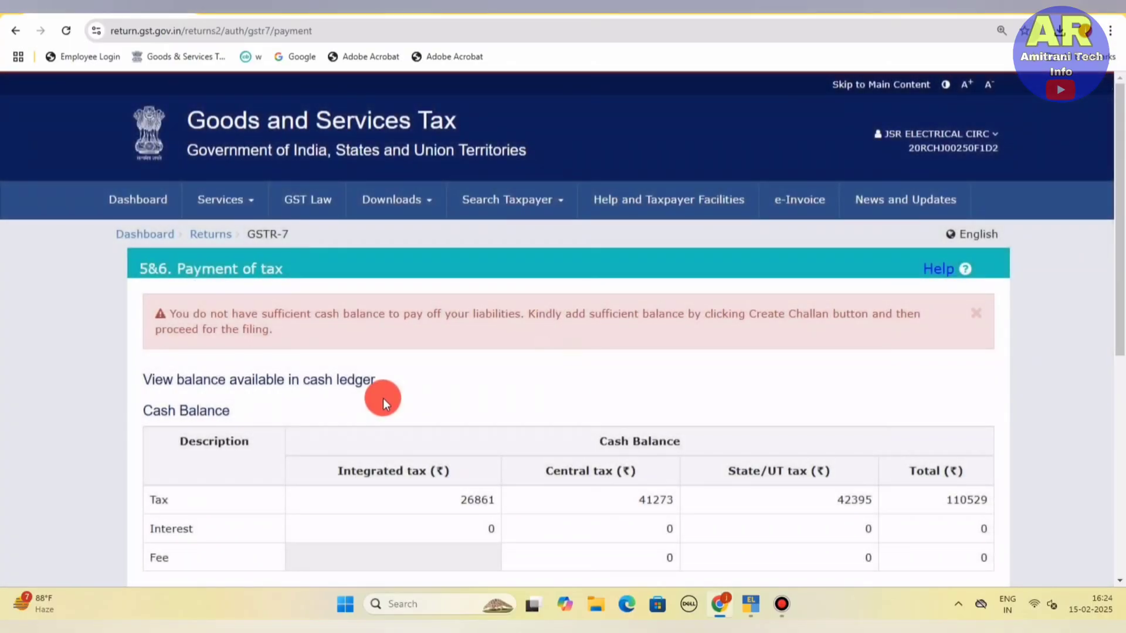
pyautogui.scroll(-6, 395, 399)
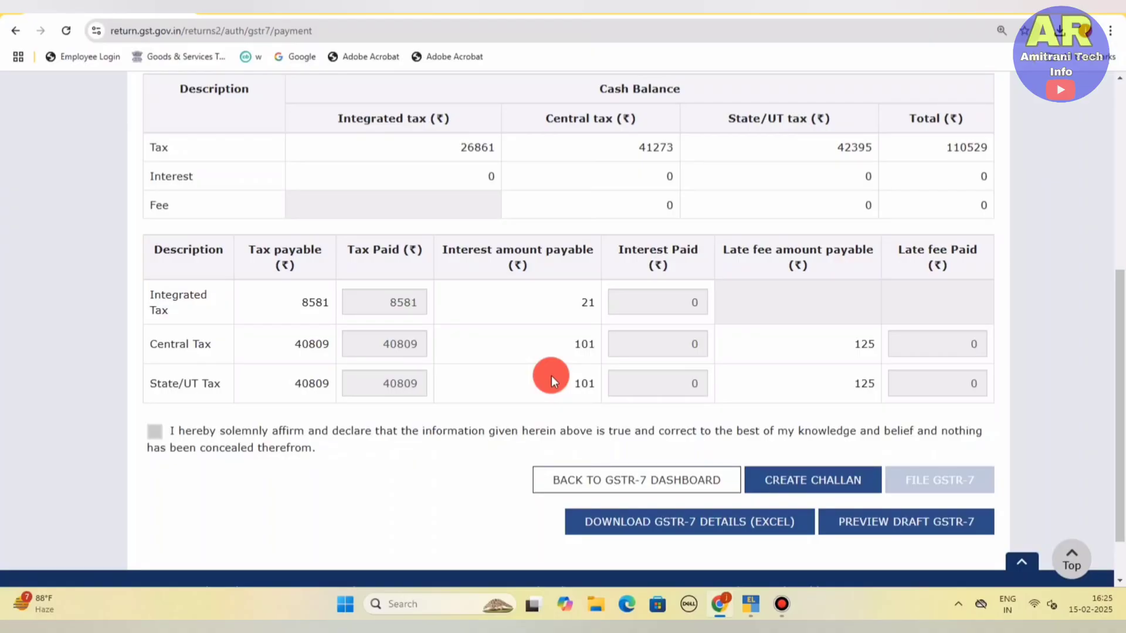
pyautogui.click(804, 478)
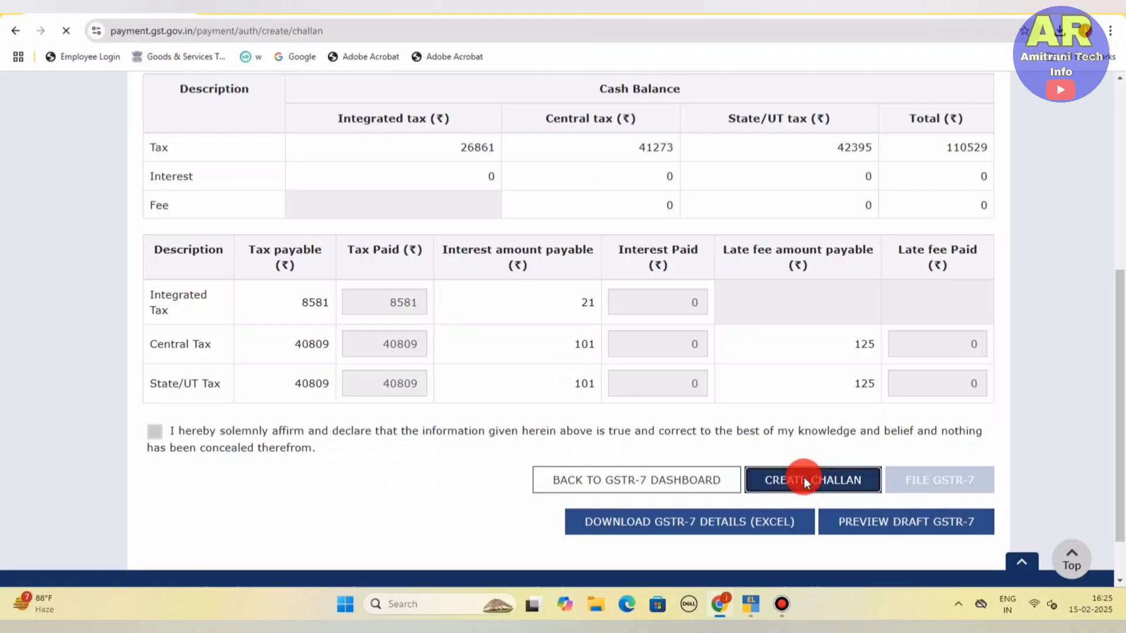
# - Set the challan's payment mode to NEFT/RTGS with CENTRAL BANK OF INDIA as the remitting bank
pyautogui.scroll(-3, 669, 443)
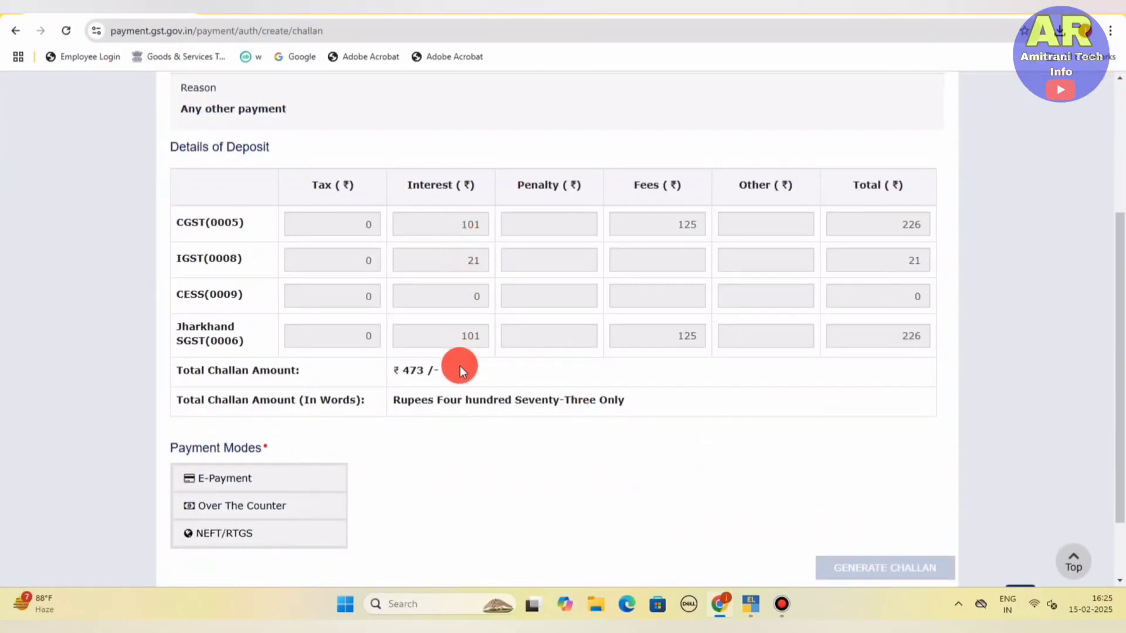
pyautogui.scroll(-1, 460, 366)
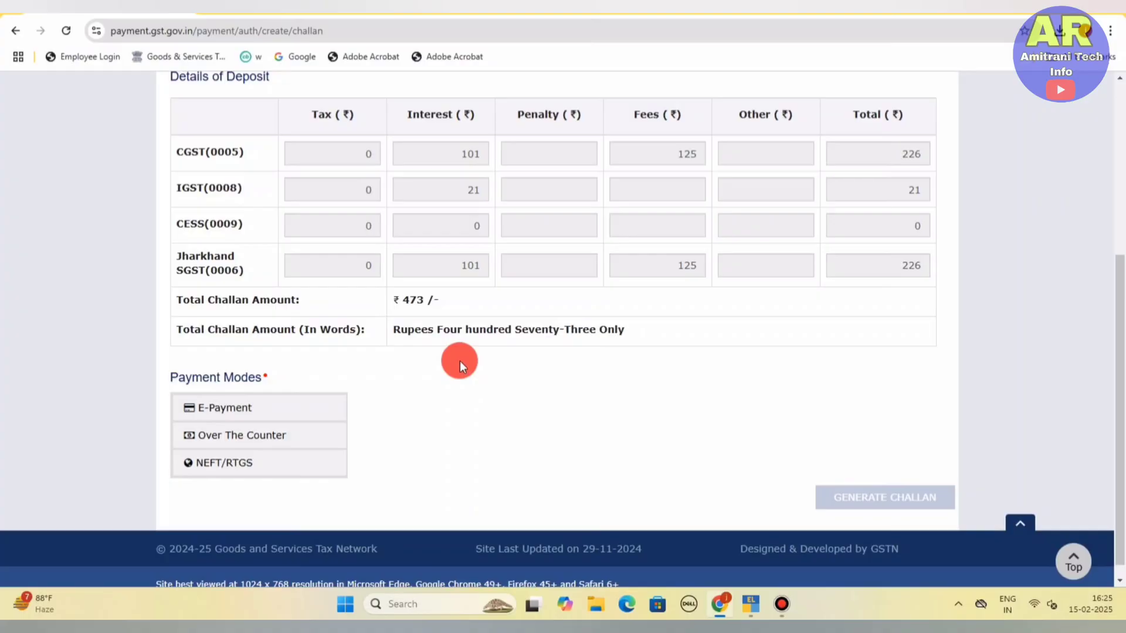
pyautogui.click(287, 463)
pyautogui.click(397, 434)
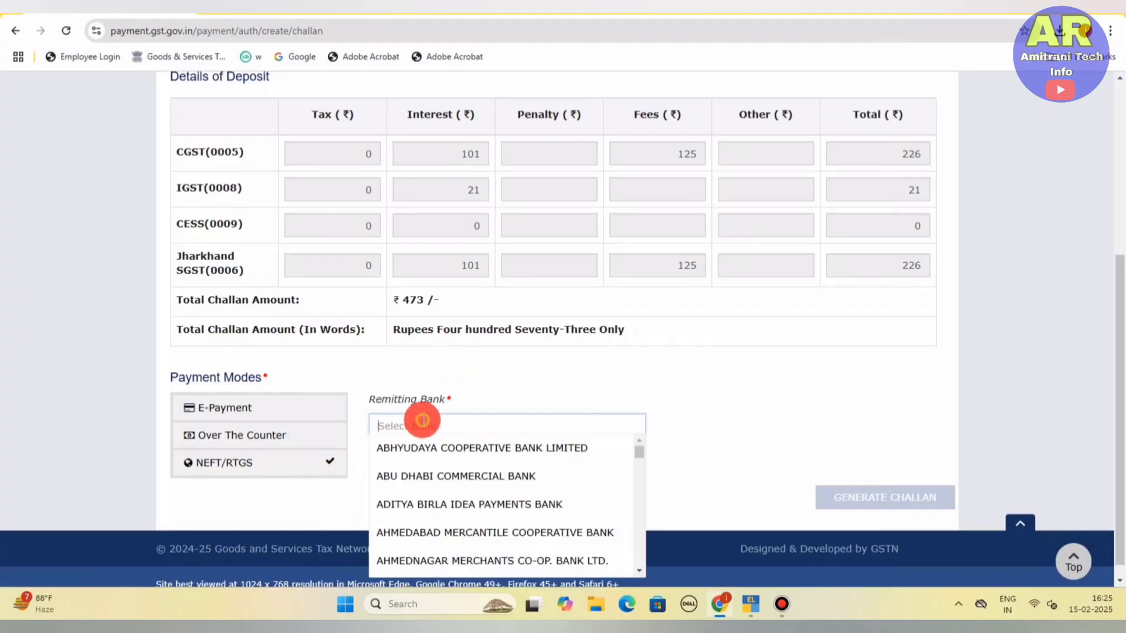
pyautogui.write('cent')
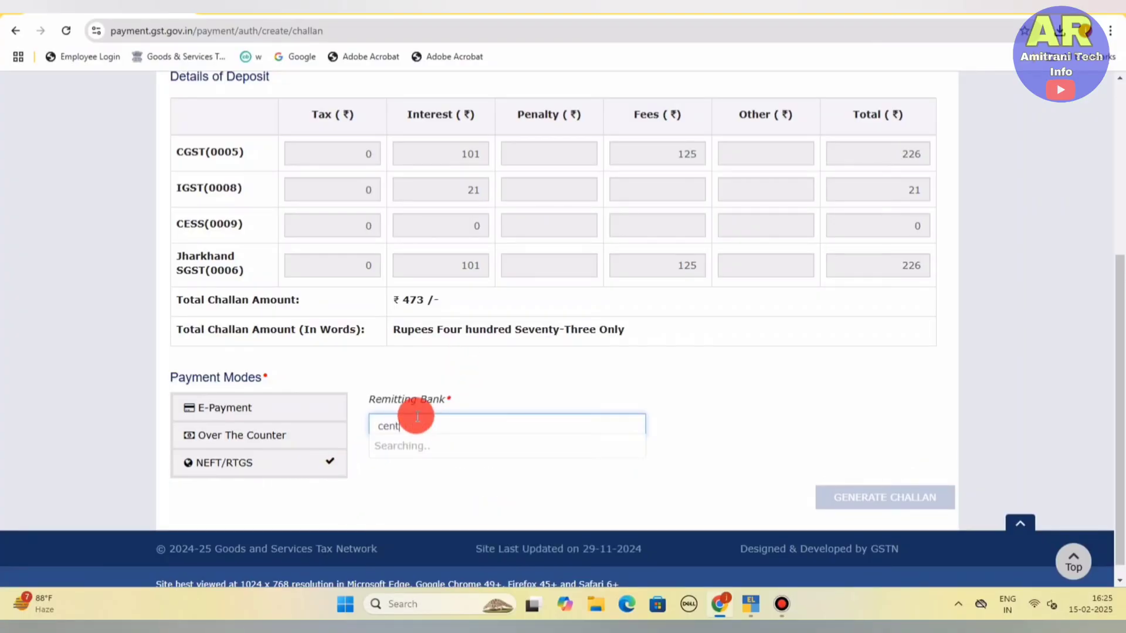
pyautogui.click(414, 447)
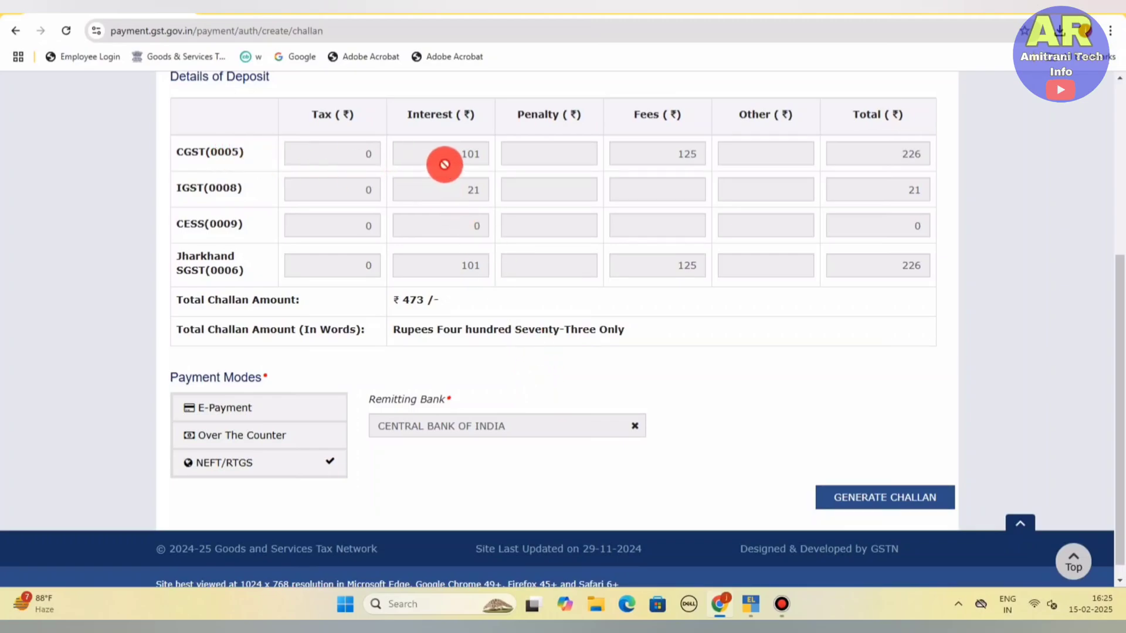
# - Check the challan's deposit details for interest and fees, and generate the challan
pyautogui.scroll(1, 463, 176)
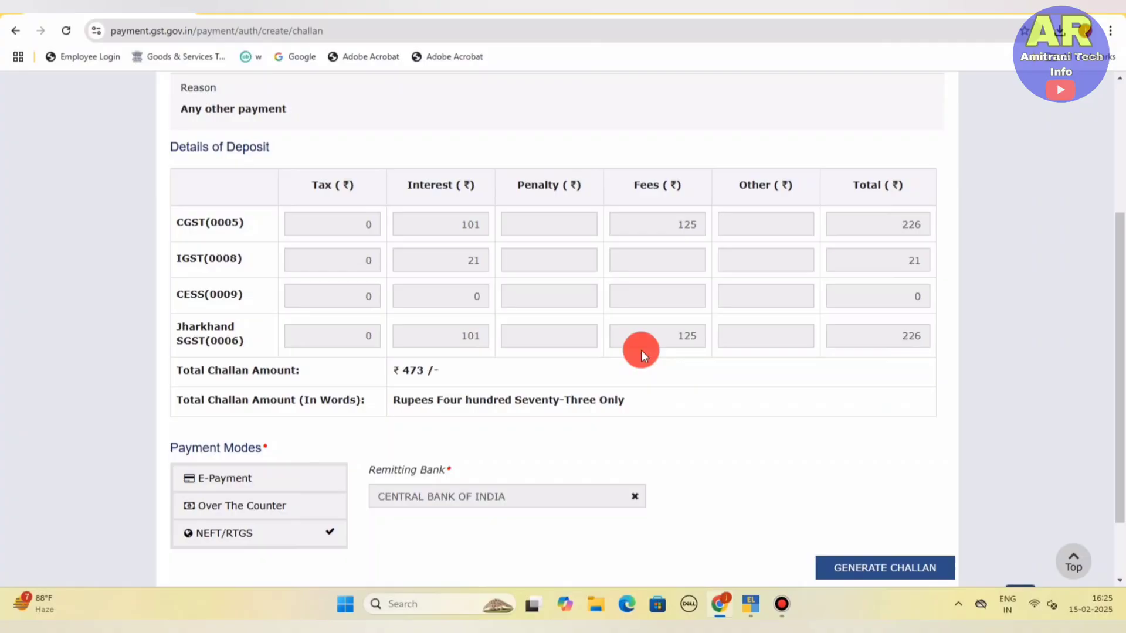
pyautogui.scroll(-1, 662, 370)
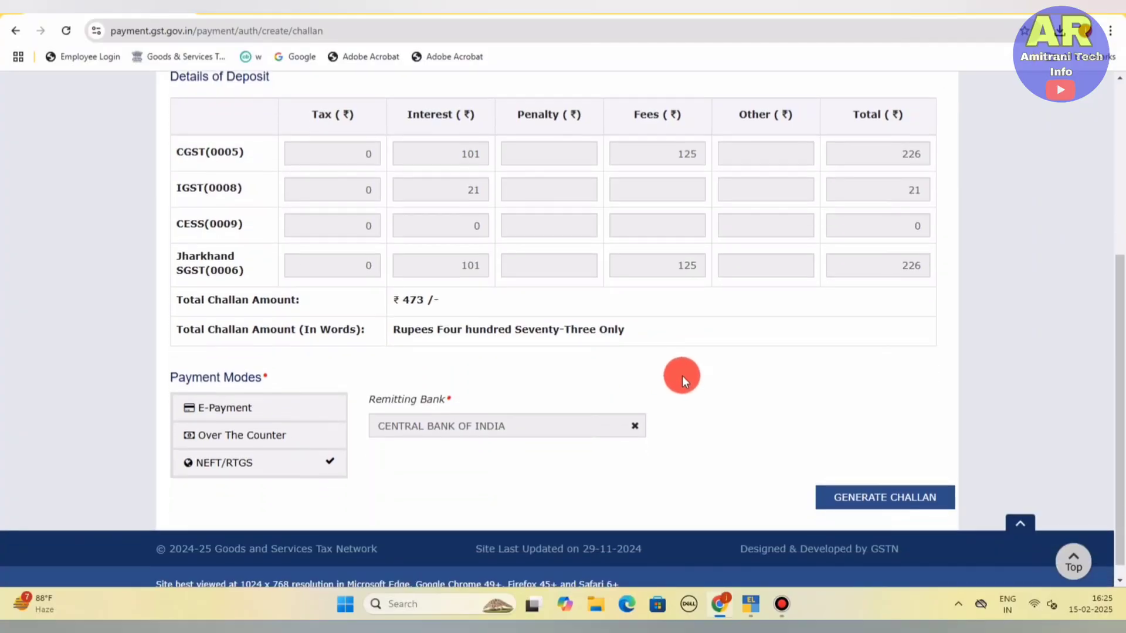
pyautogui.click(891, 499)
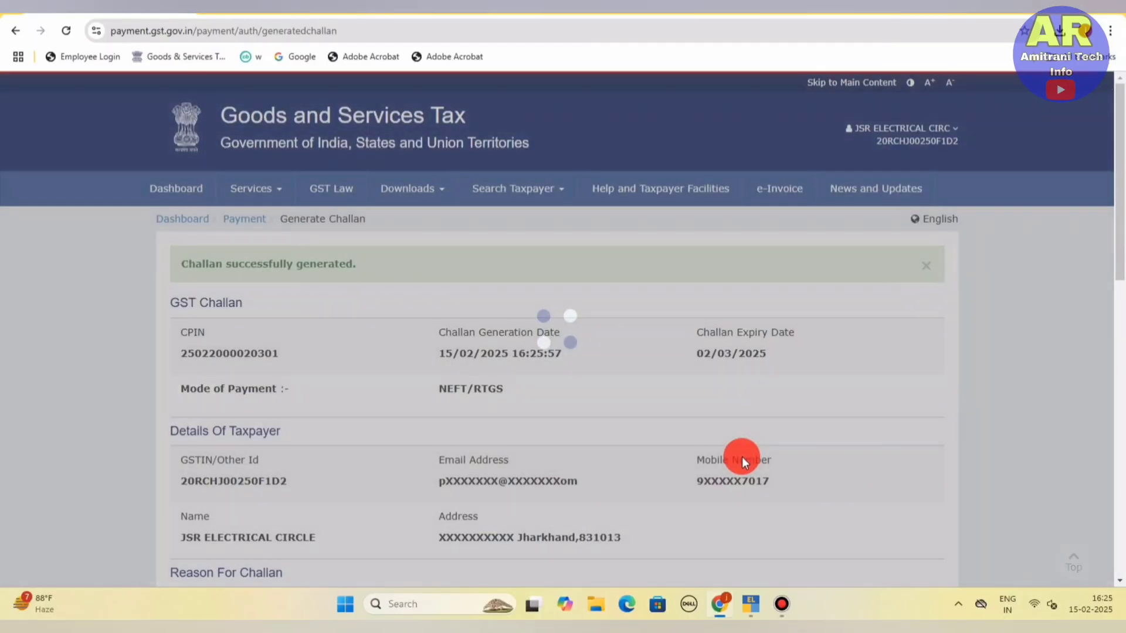
# - Download the generated GST payment challan as a PDF, view it and close it again
pyautogui.scroll(-6, 613, 335)
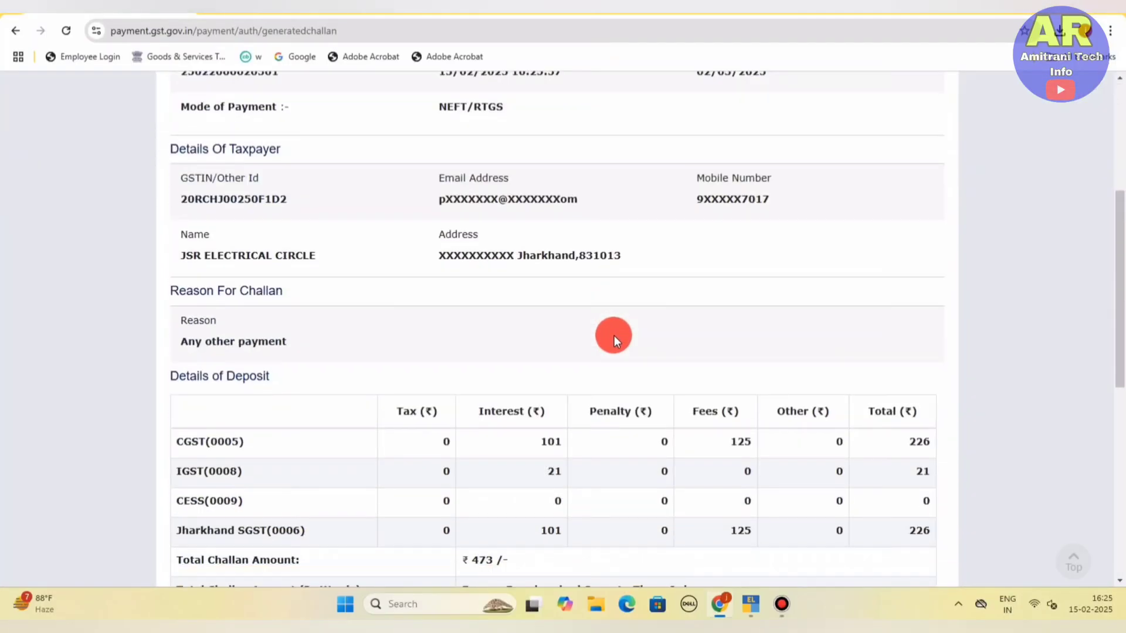
pyautogui.scroll(-3, 697, 379)
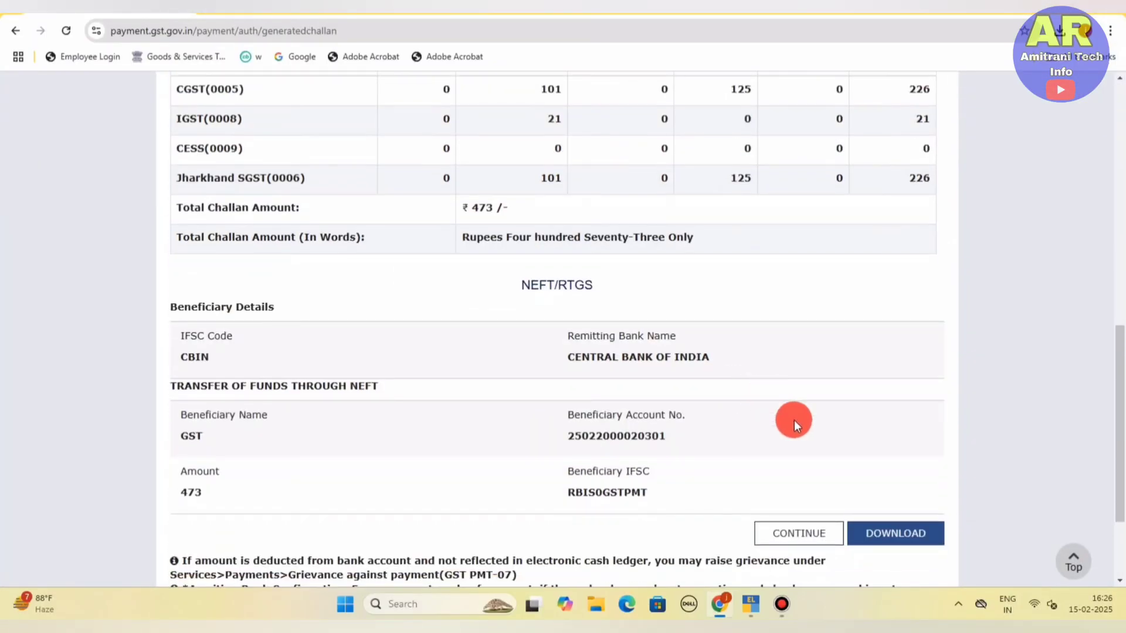
pyautogui.click(896, 533)
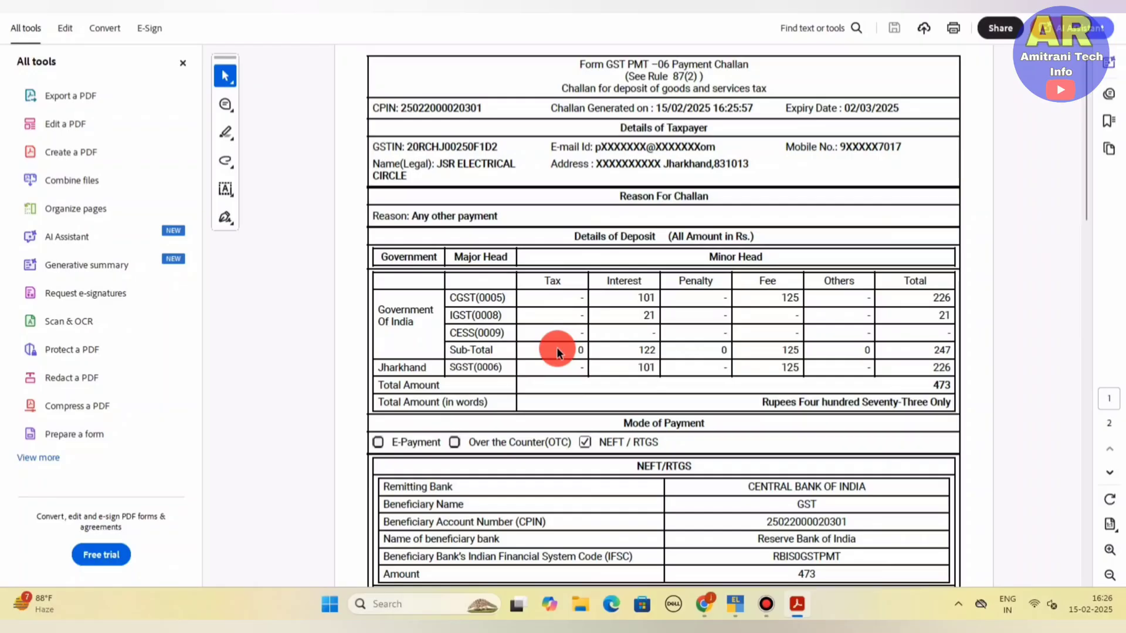
pyautogui.click(1108, 13)
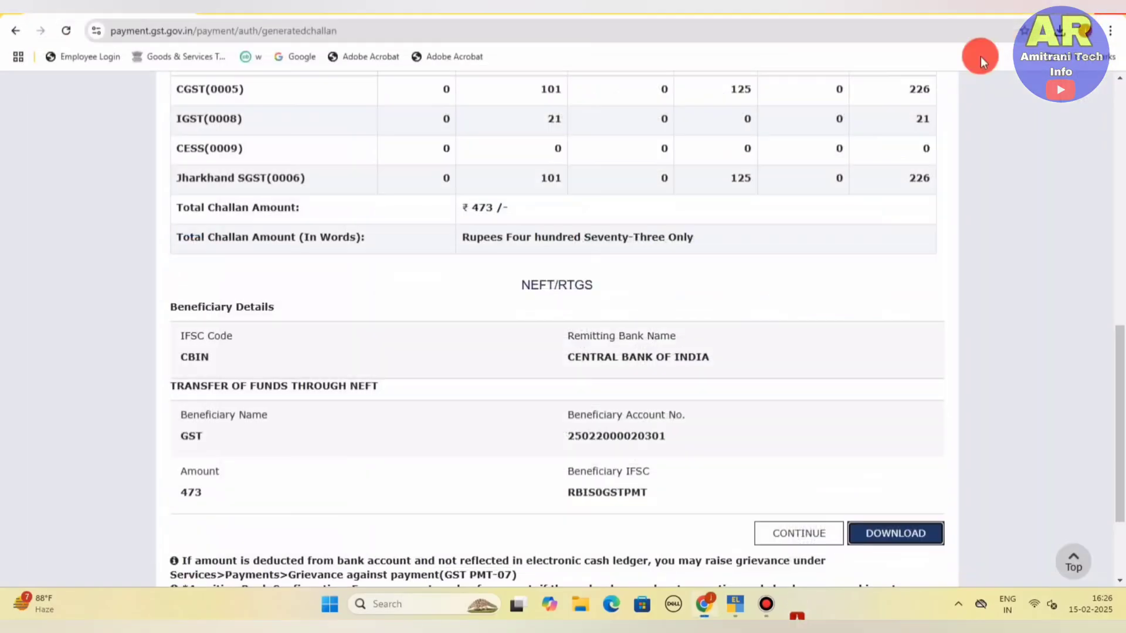
# - Open the Electronic Cash Ledger and start filing GST PMT-09 for transfer of amount within the same GSTIN
pyautogui.scroll(10, 754, 482)
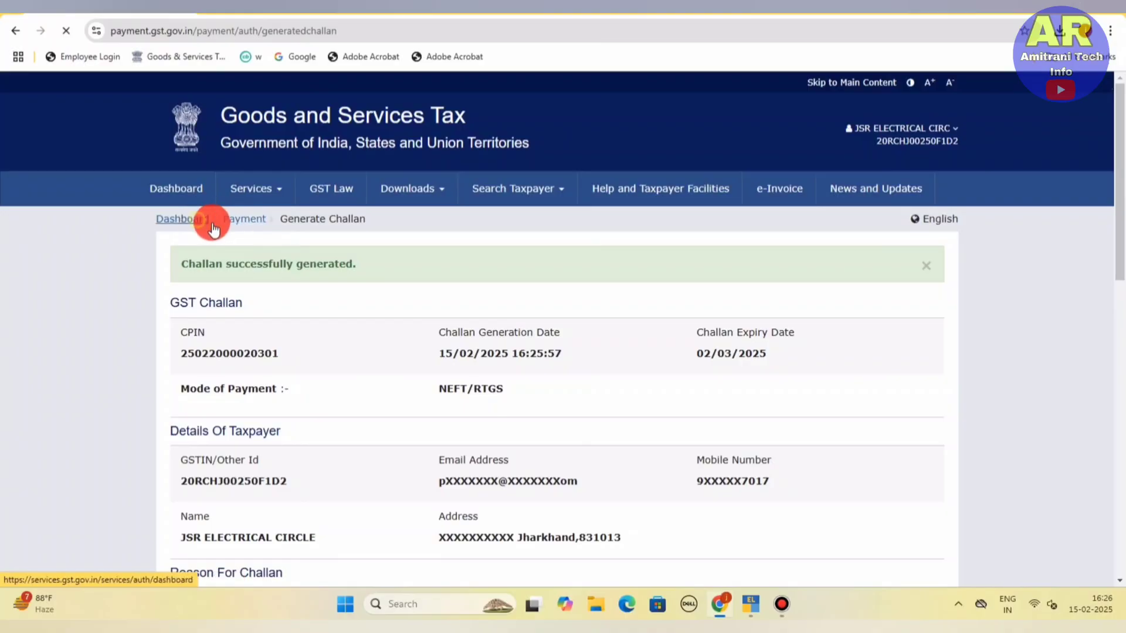
pyautogui.click(203, 219)
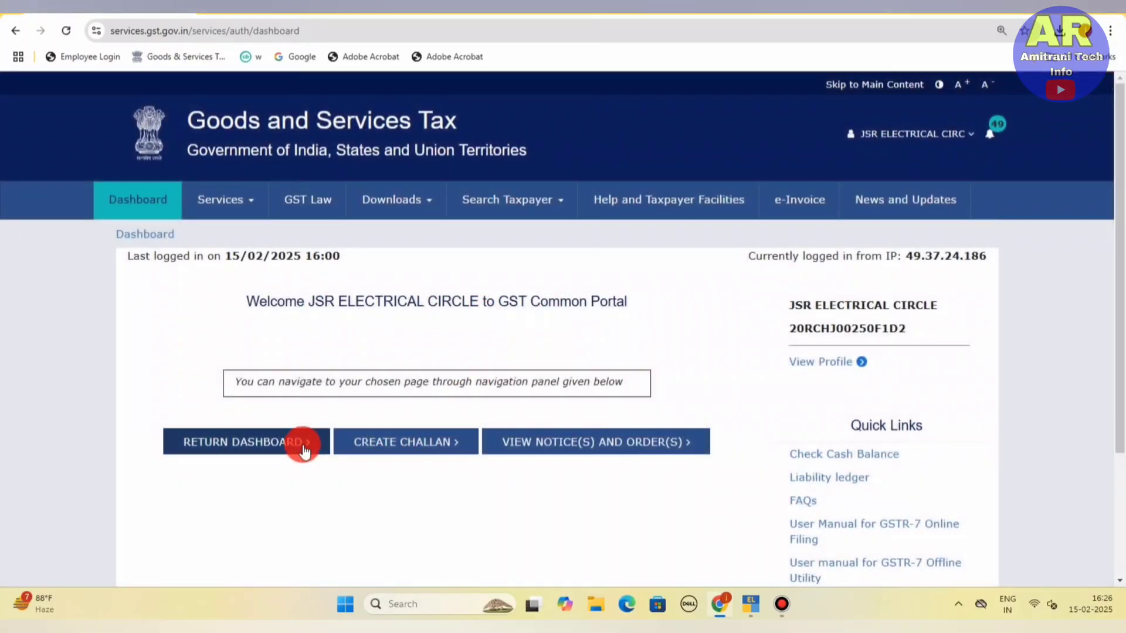
pyautogui.click(243, 209)
pyautogui.moveTo(374, 249)
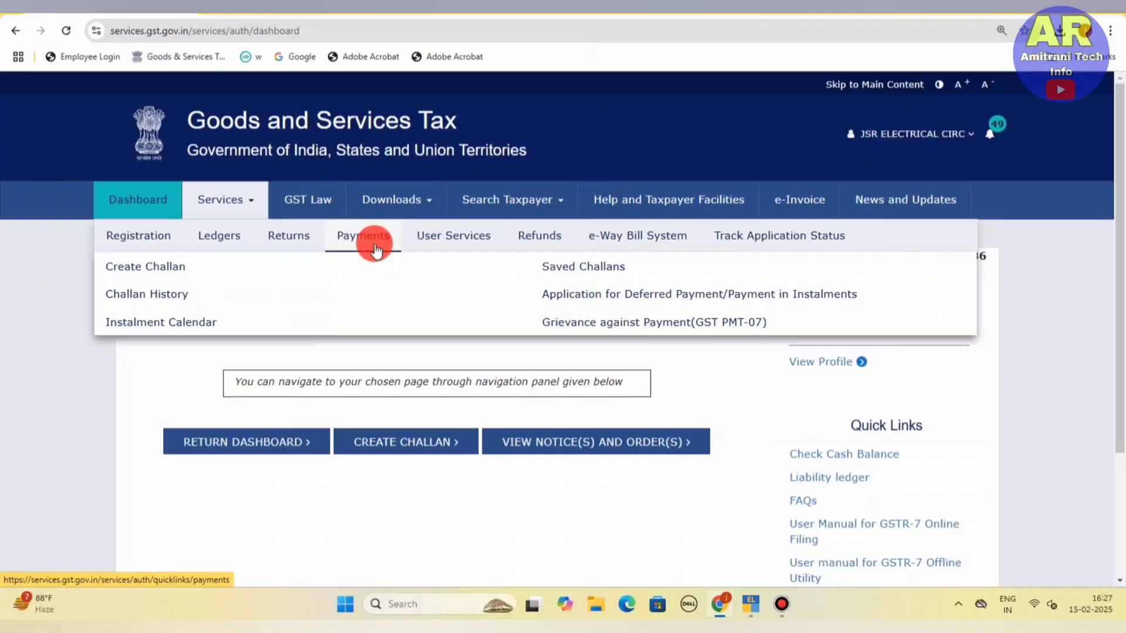
pyautogui.moveTo(234, 240)
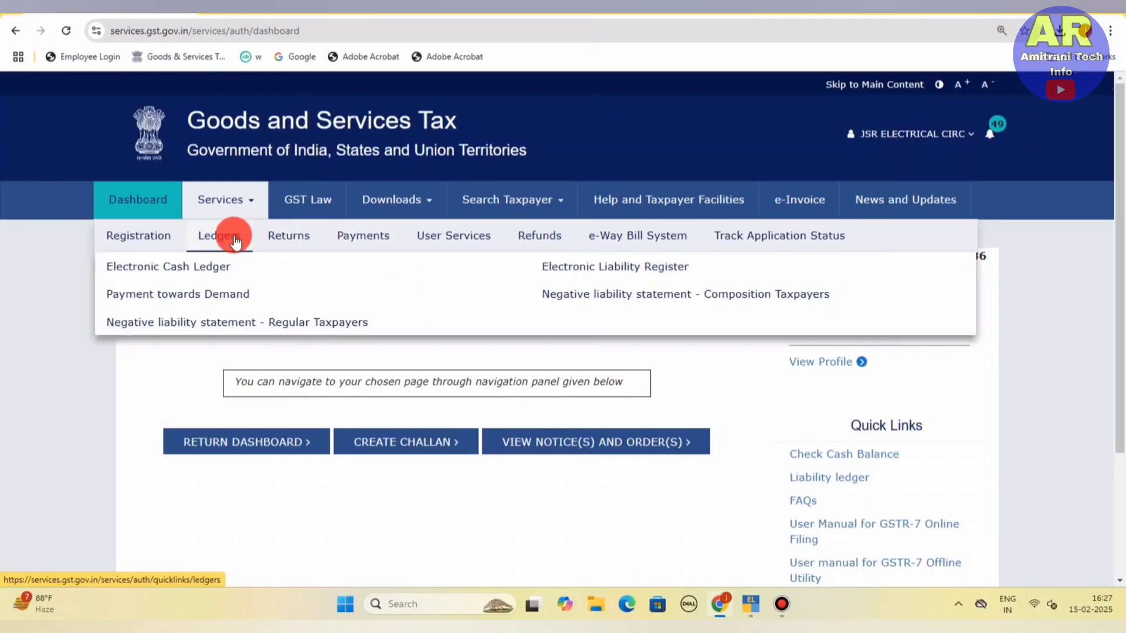
pyautogui.click(209, 267)
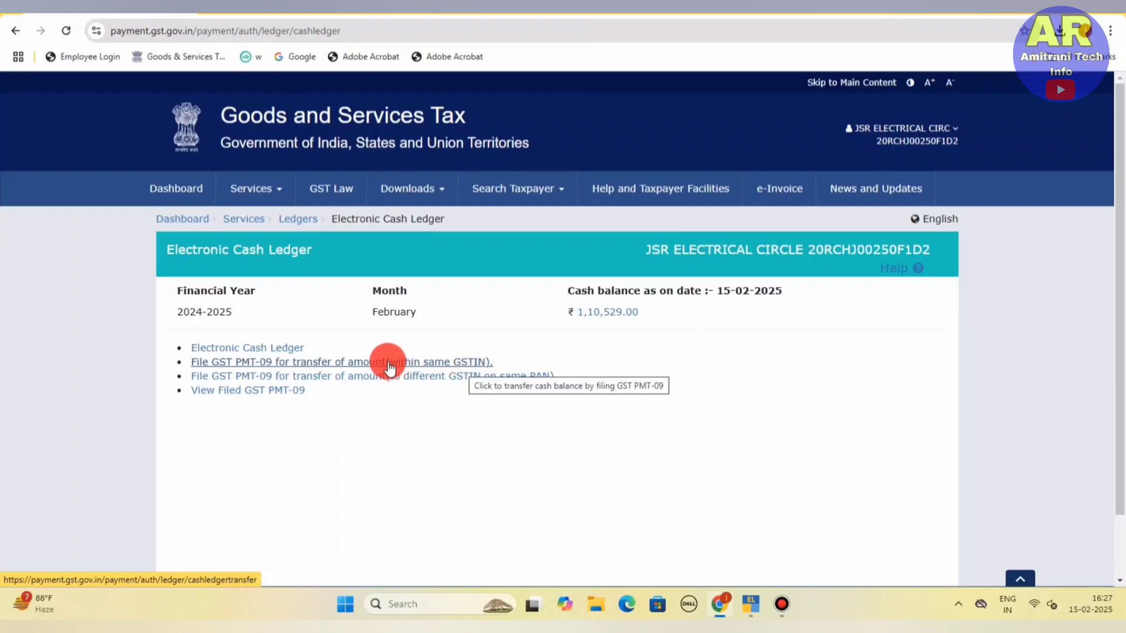
pyautogui.click(389, 368)
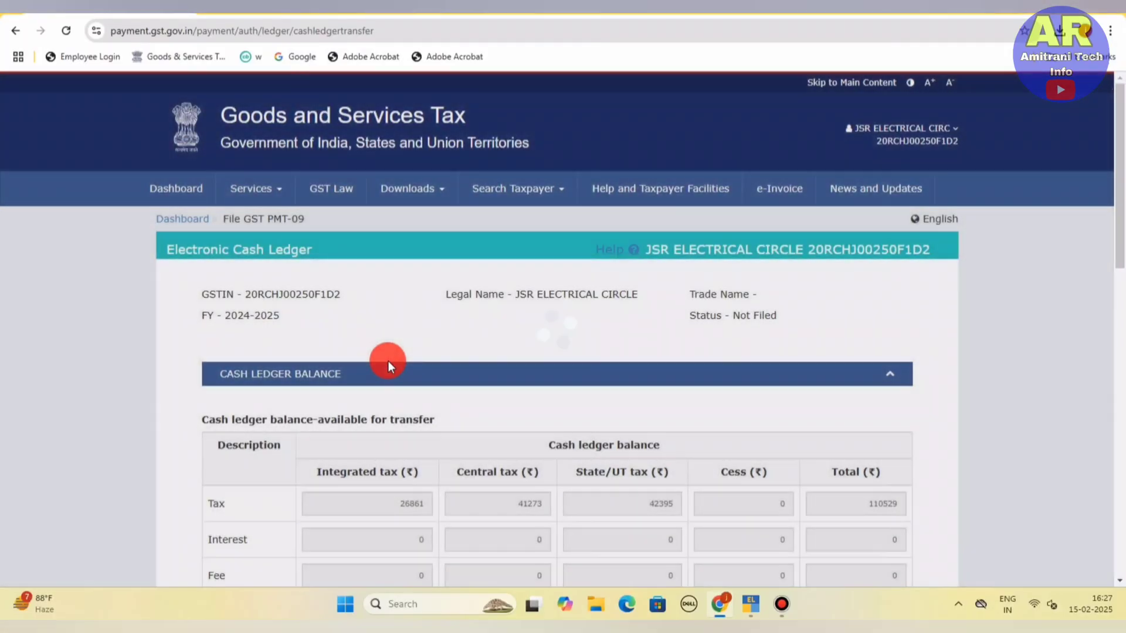
# - In the new transfer record, choose CGST as the source major head and Tax as the source minor head
pyautogui.scroll(-4, 388, 361)
pyautogui.scroll(-4, 387, 361)
pyautogui.scroll(3, 388, 361)
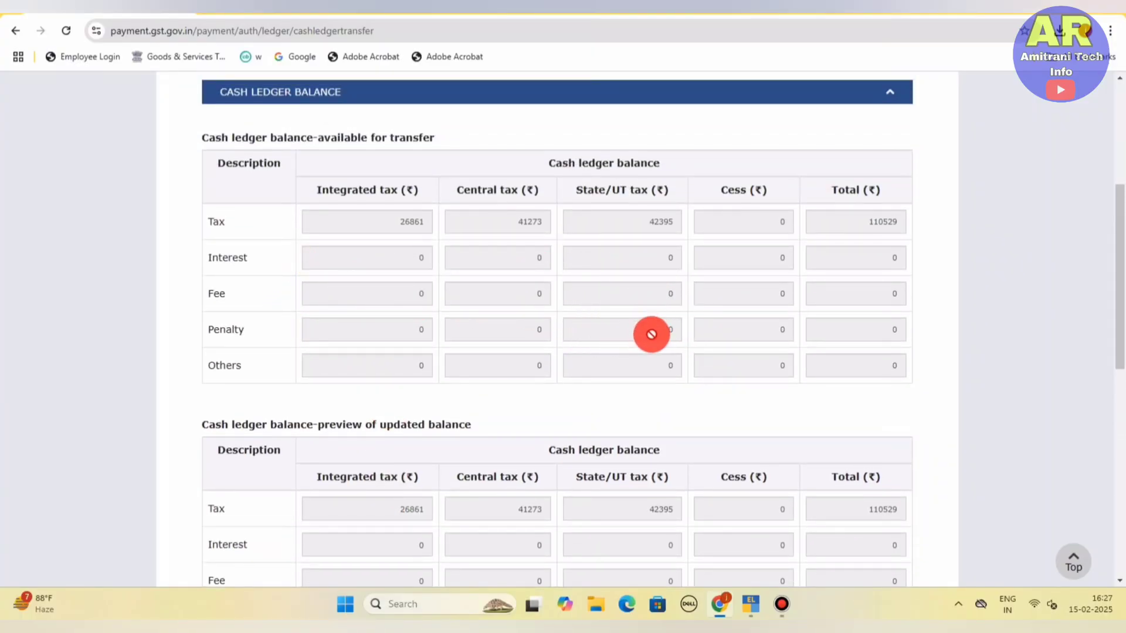
pyautogui.scroll(-5, 651, 326)
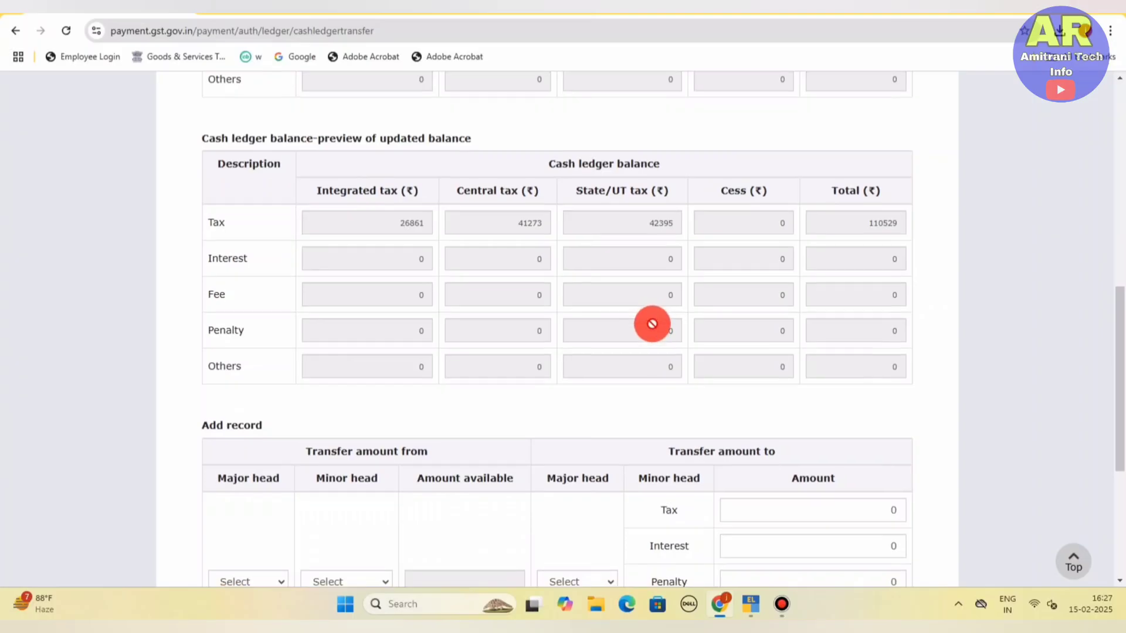
pyautogui.scroll(-1, 650, 324)
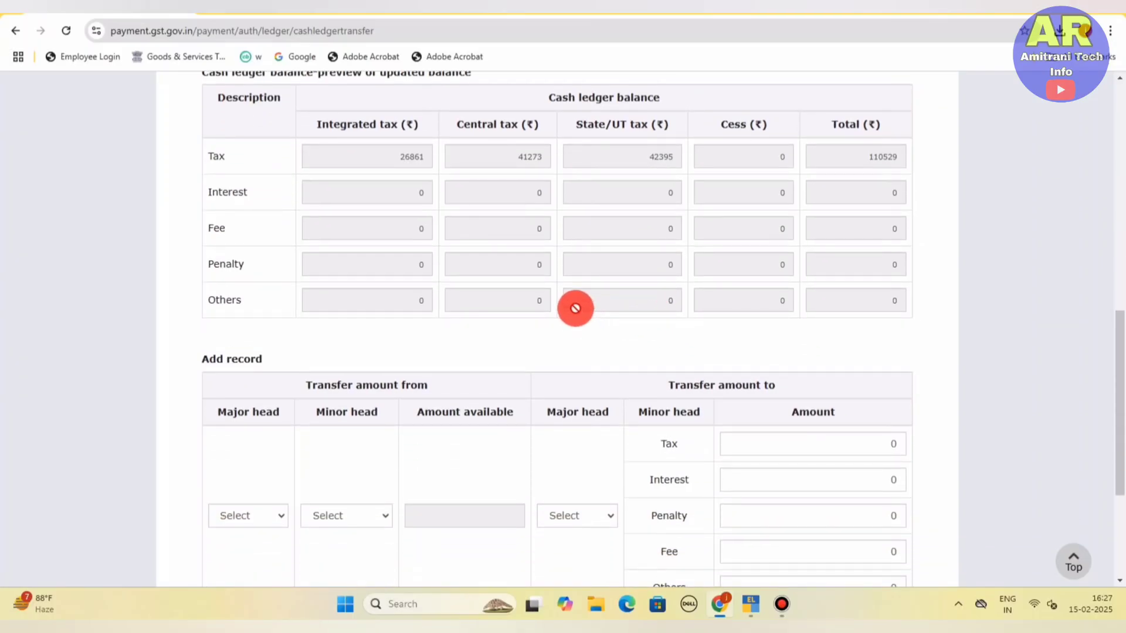
pyautogui.scroll(-2, 575, 308)
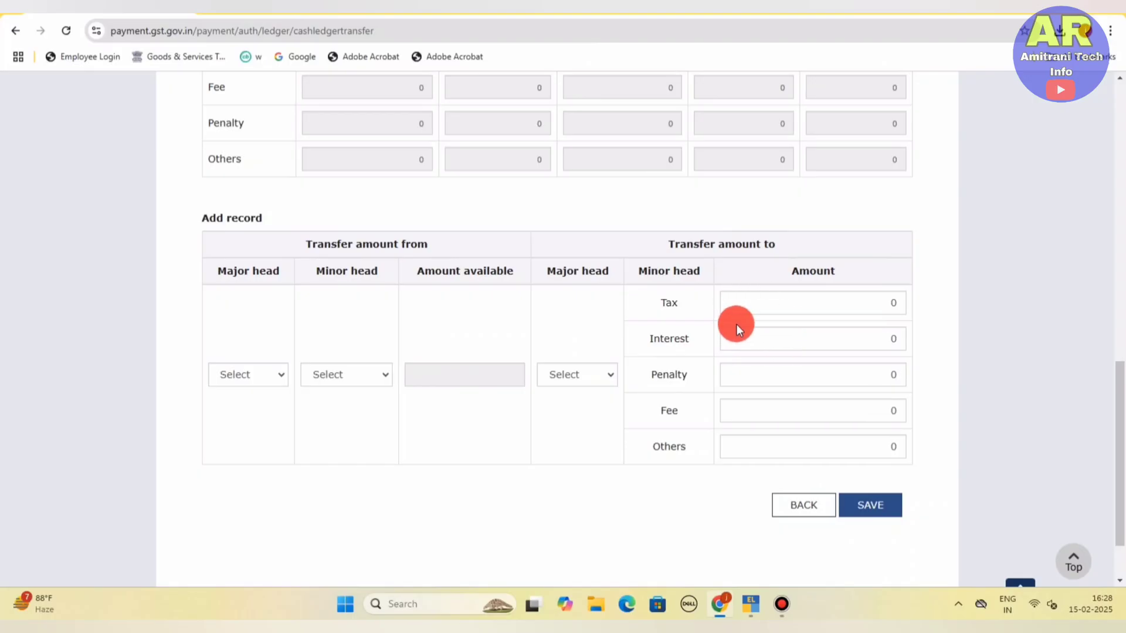
pyautogui.click(249, 373)
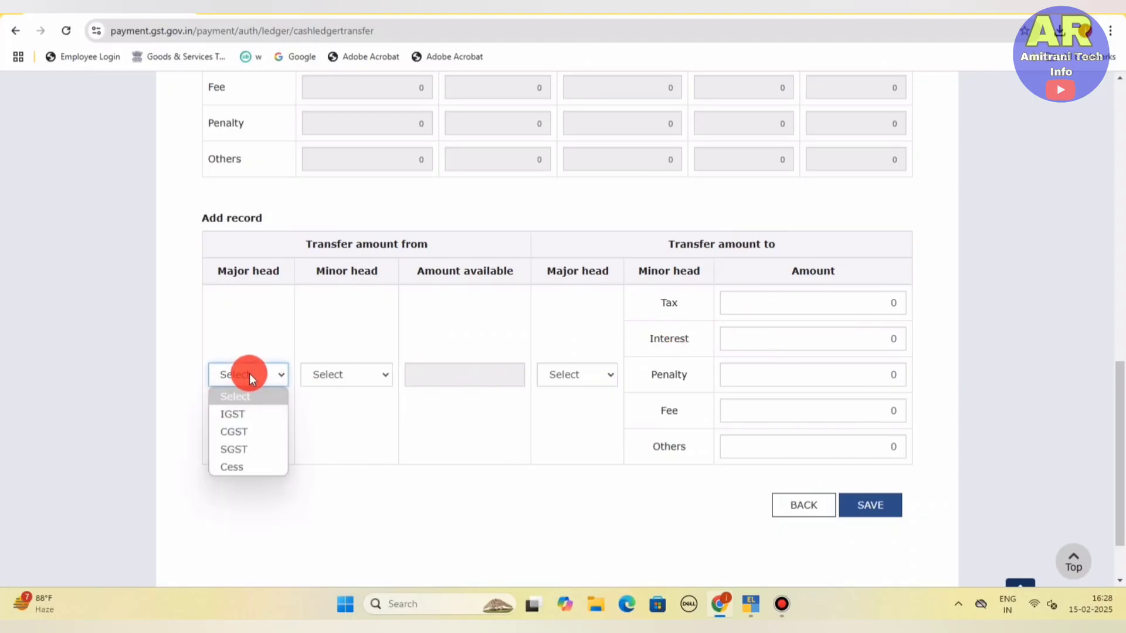
pyautogui.click(241, 433)
pyautogui.click(349, 372)
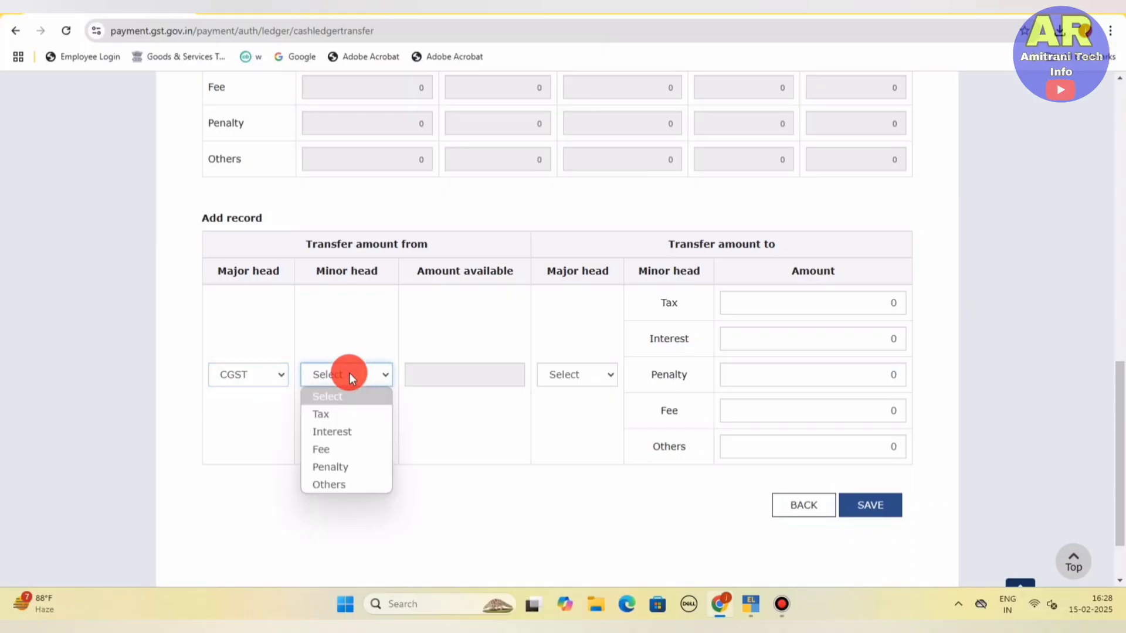
pyautogui.click(340, 414)
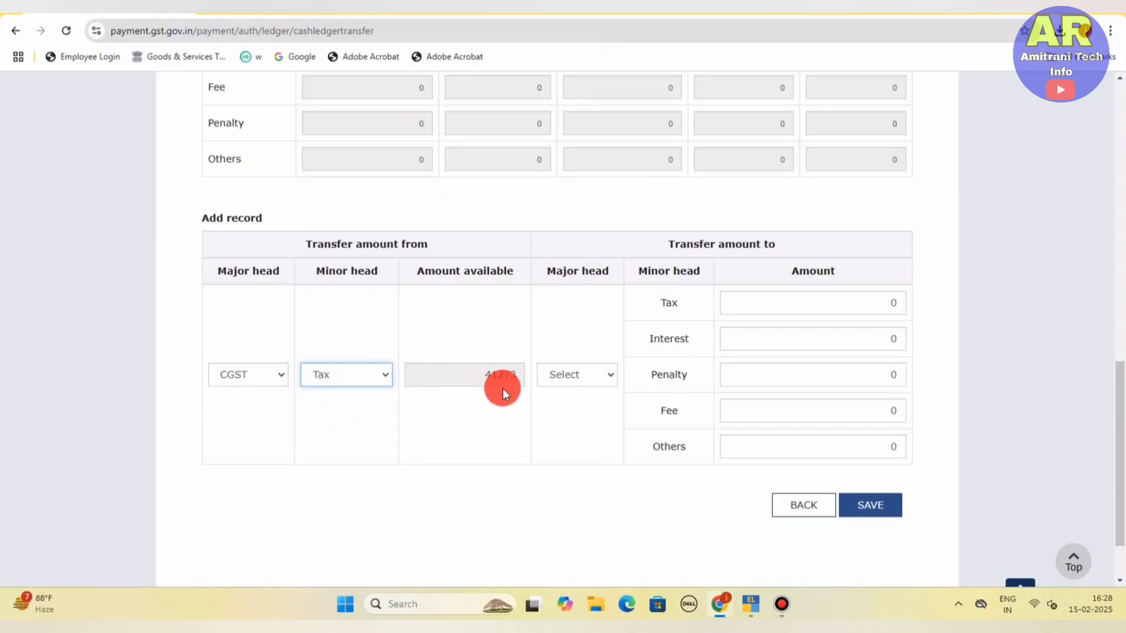
# - Change the transfer record's source major head to IGST and choose IGST as the destination major head
pyautogui.scroll(2, 445, 384)
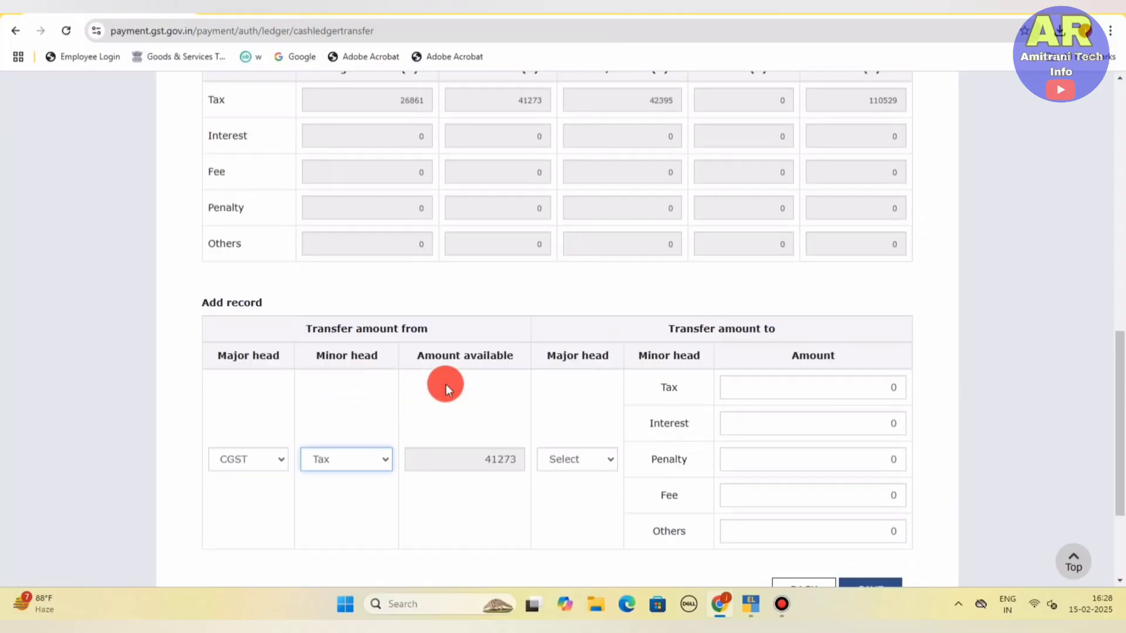
pyautogui.scroll(5, 446, 385)
pyautogui.scroll(3, 445, 384)
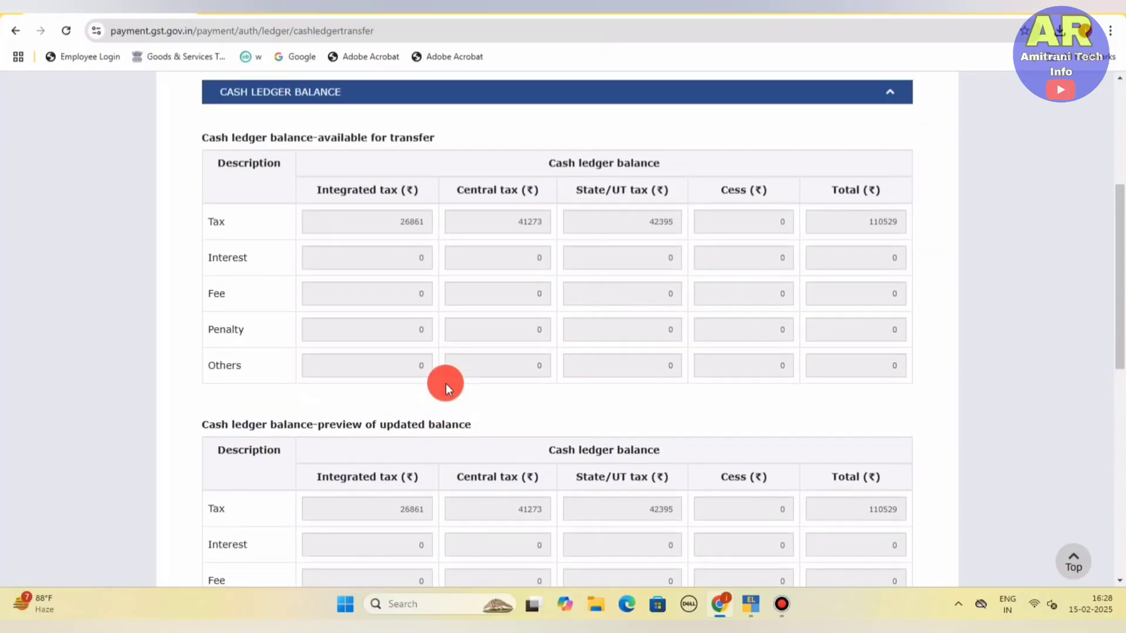
pyautogui.scroll(-10, 446, 383)
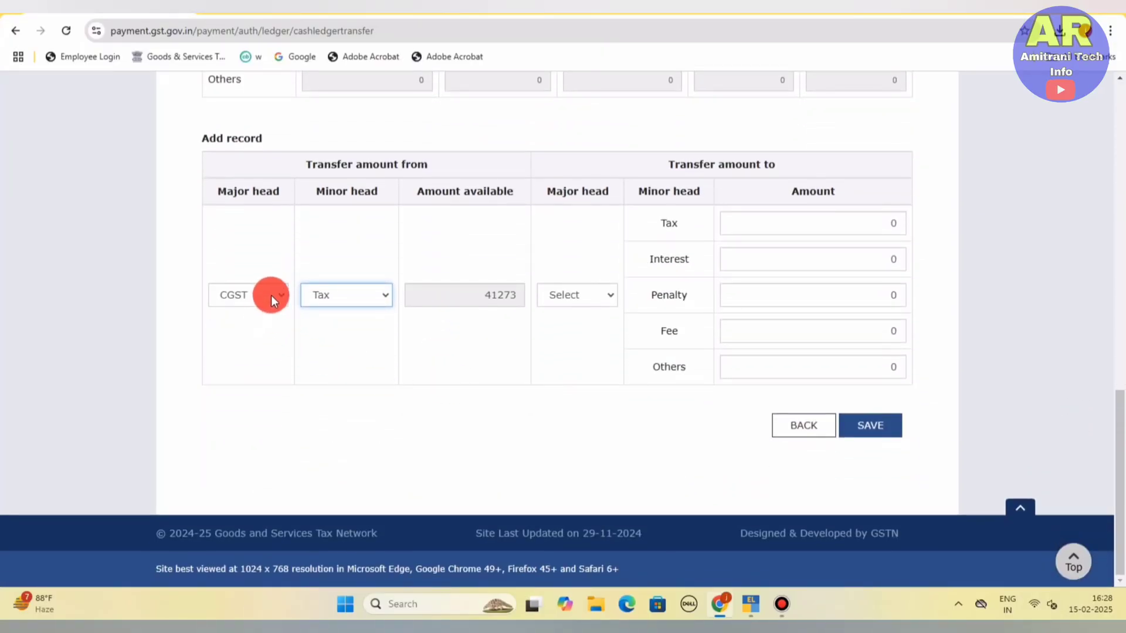
pyautogui.click(271, 294)
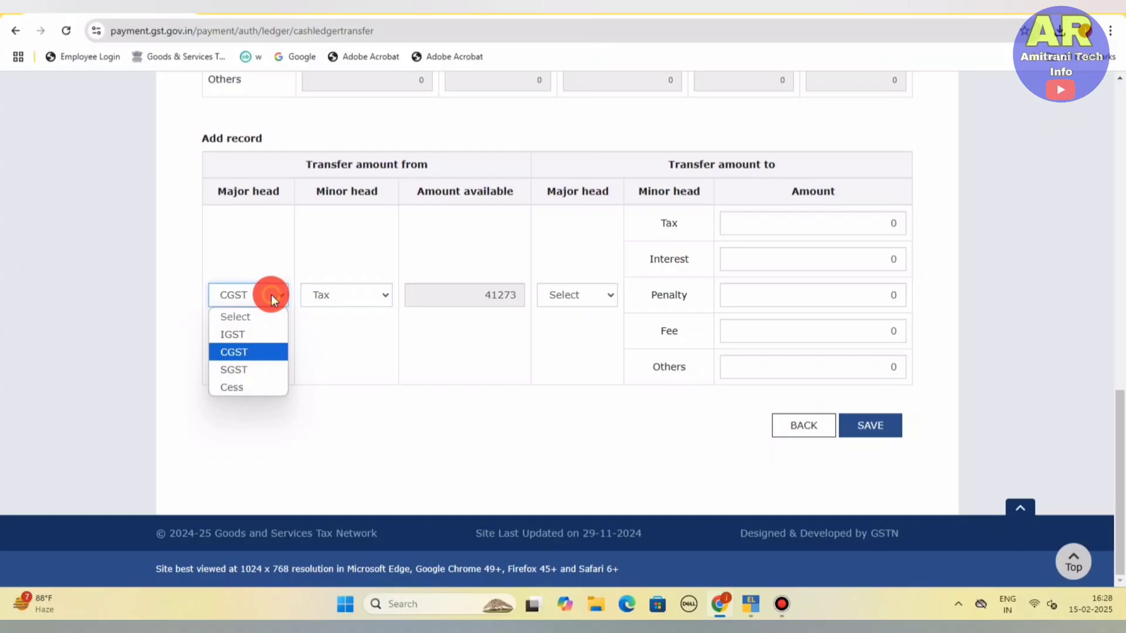
pyautogui.click(255, 335)
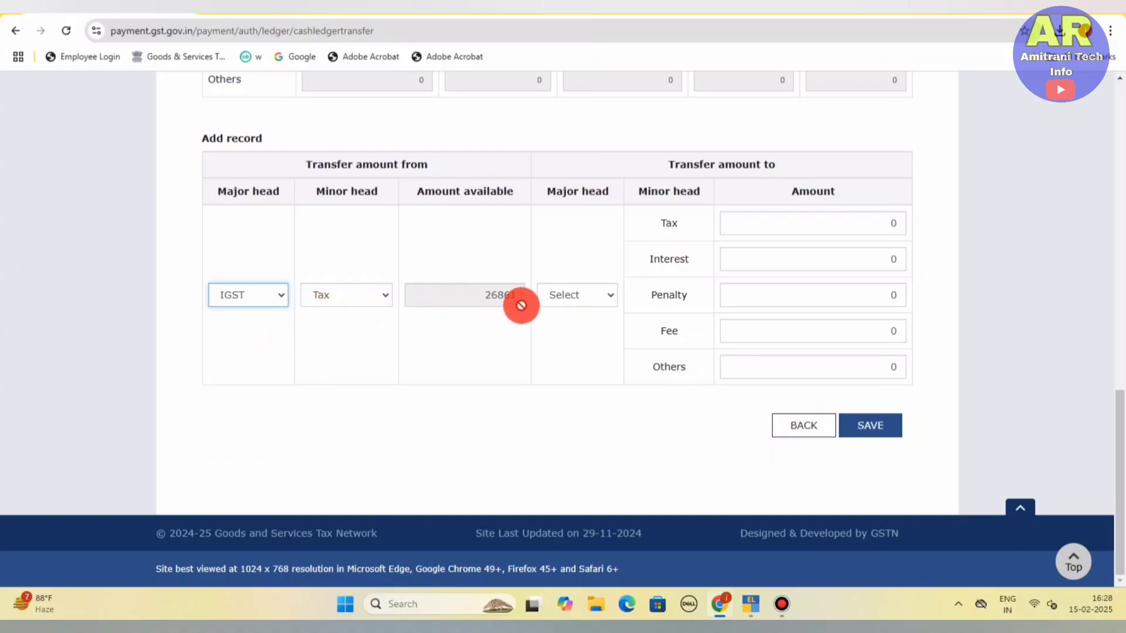
pyautogui.click(585, 293)
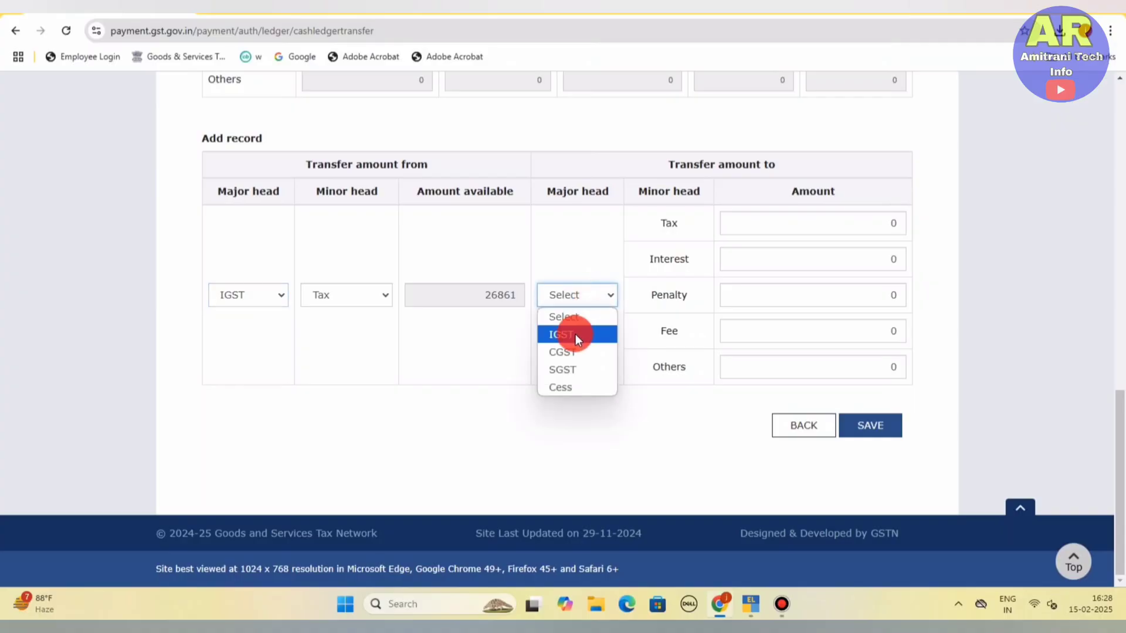
pyautogui.click(575, 334)
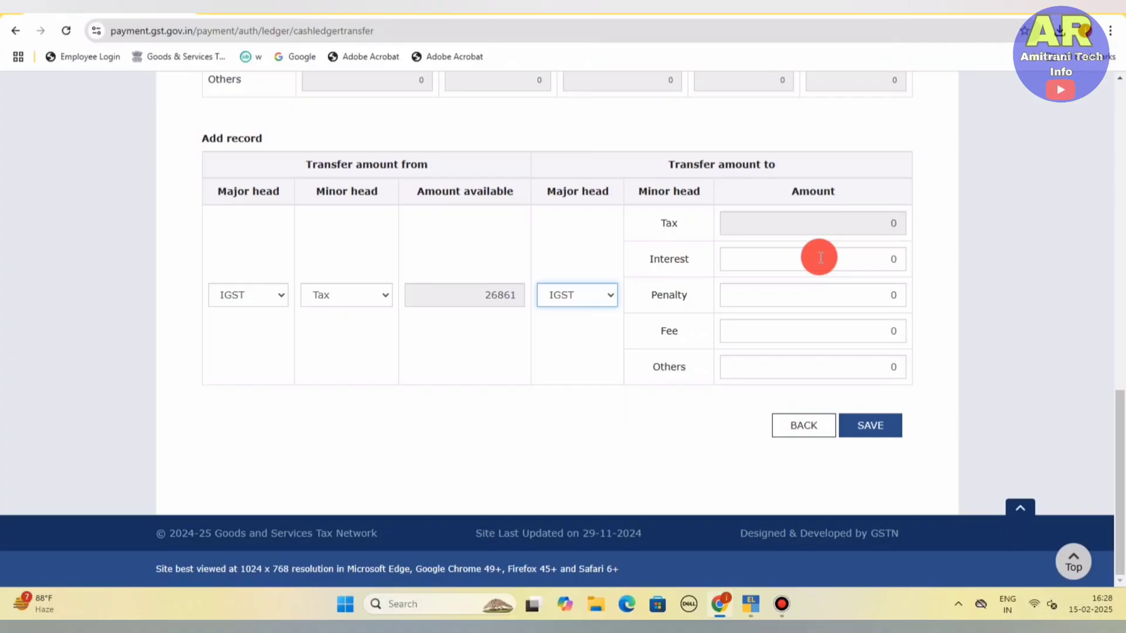
# - Enter 21 as the IGST interest amount, save the transfer record and confirm the transfer
pyautogui.click(820, 258)
pyautogui.write('21')
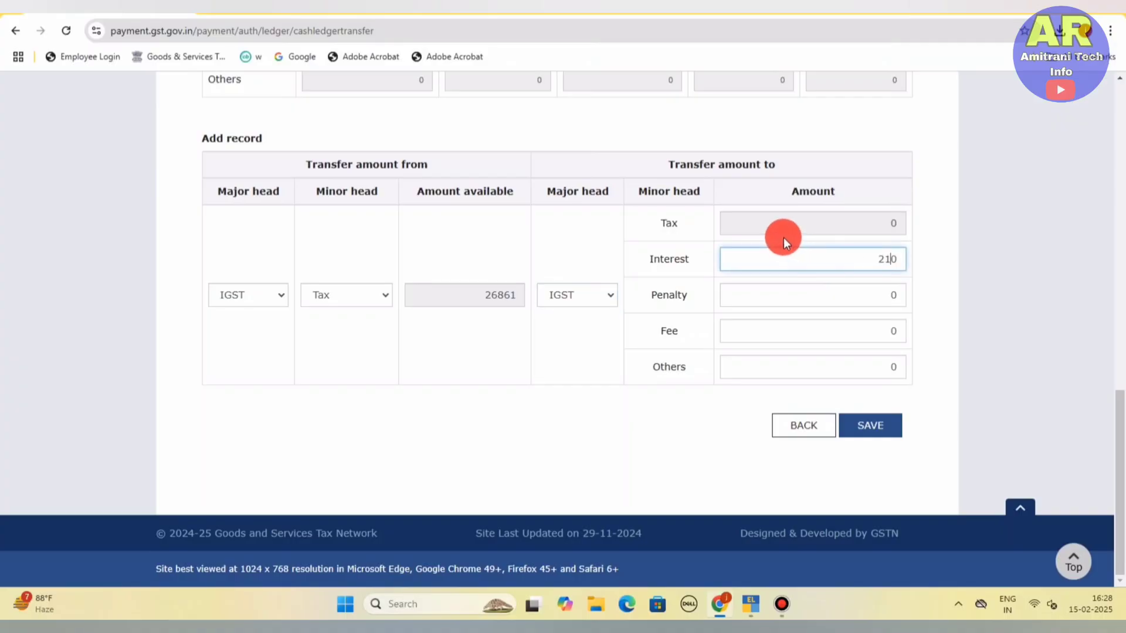
pyautogui.press('Delete')
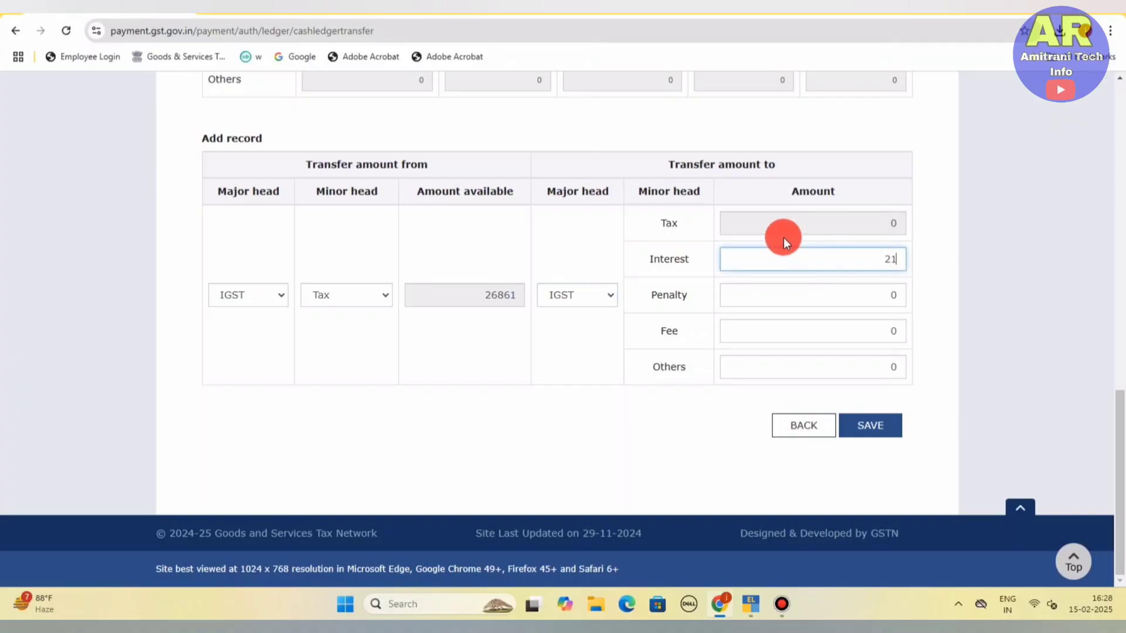
pyautogui.click(487, 409)
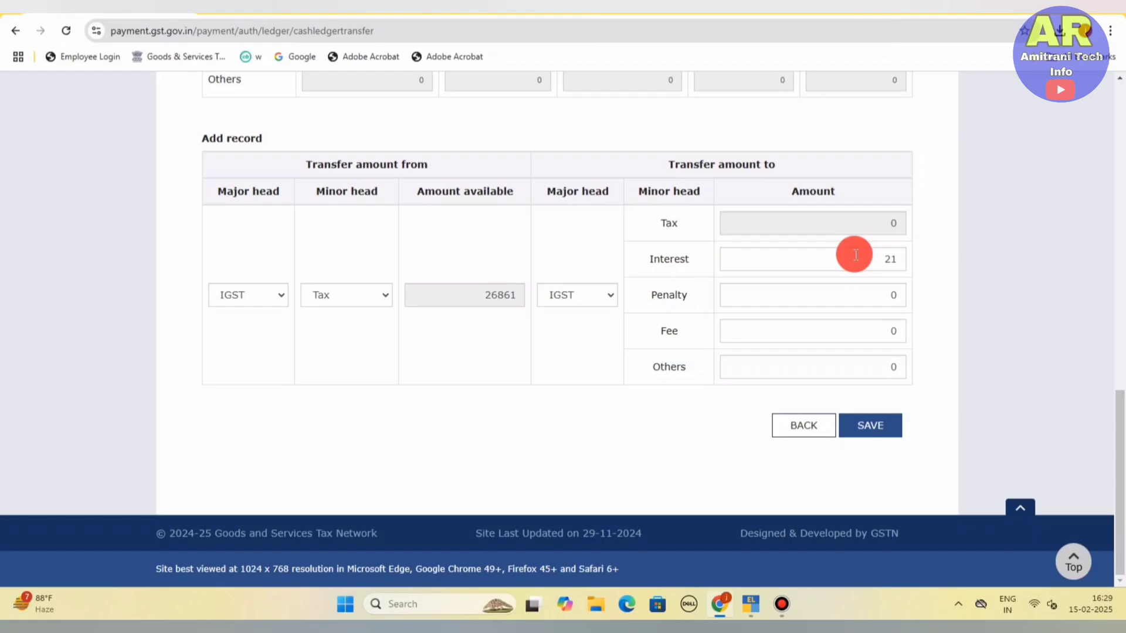
pyautogui.click(879, 433)
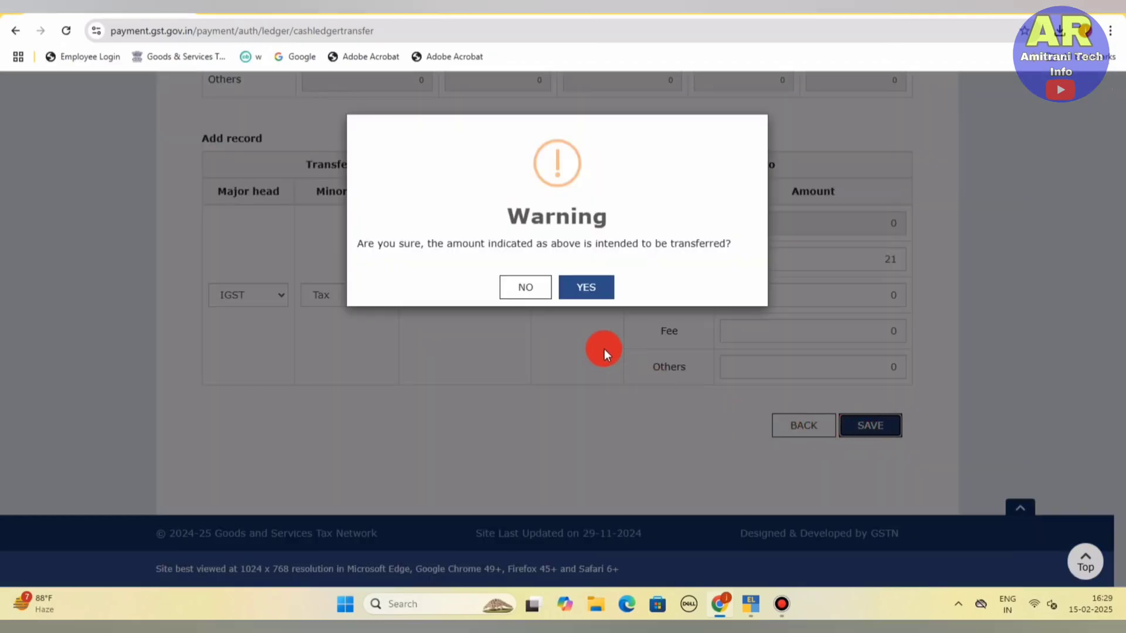
pyautogui.click(597, 287)
pyautogui.scroll(-3, 604, 406)
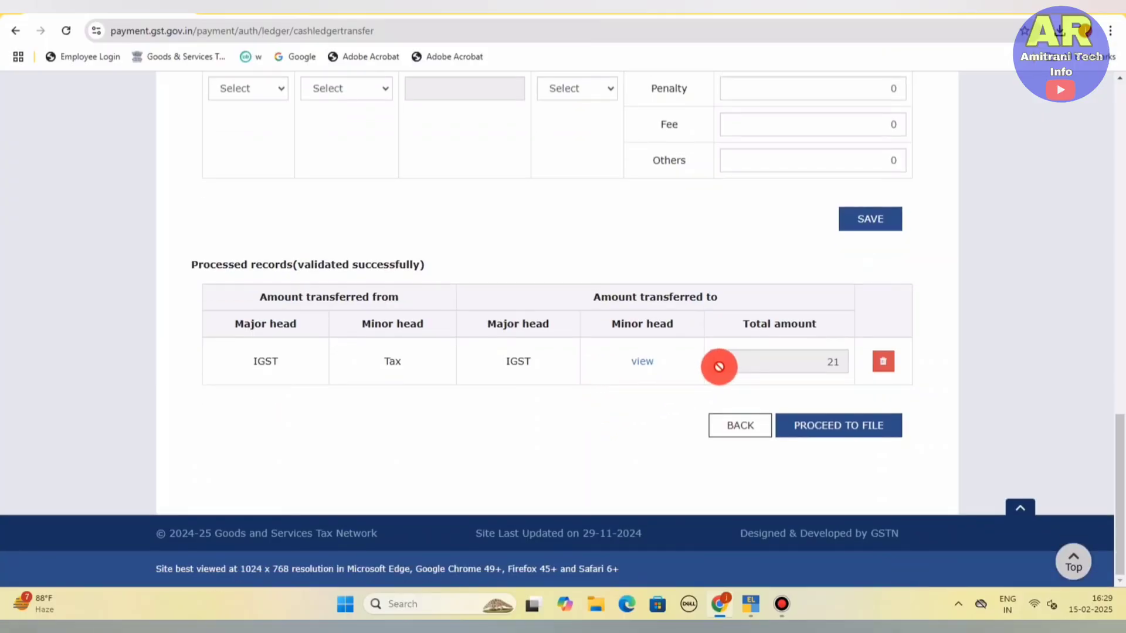
# - Set up a second transfer record from IGST Tax with CGST as the destination major head
pyautogui.scroll(2, 625, 350)
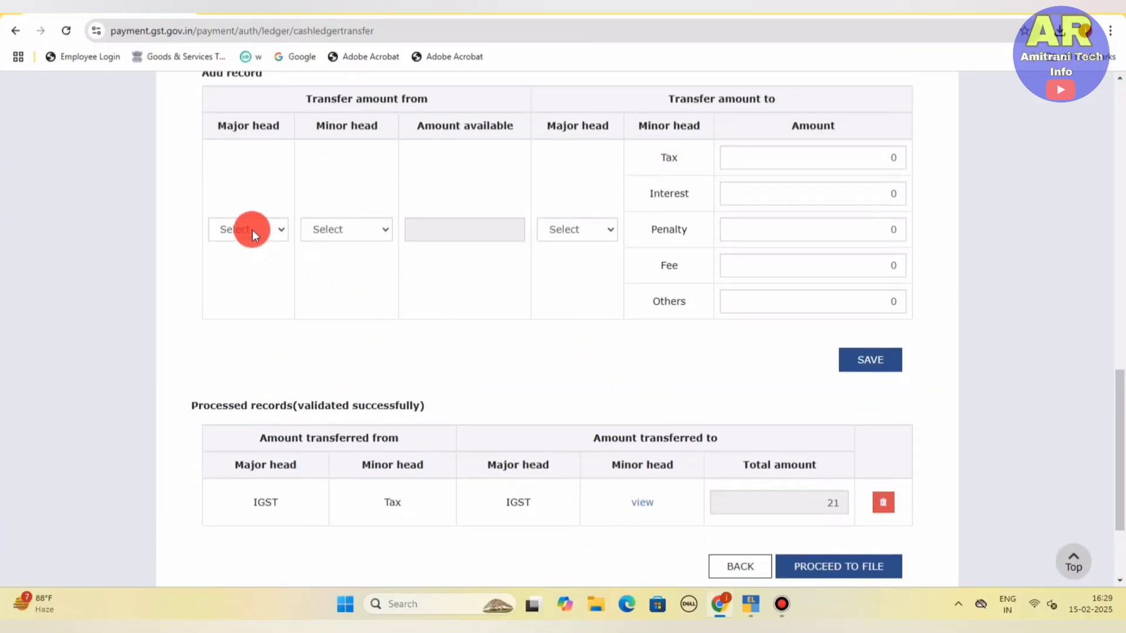
pyautogui.click(252, 229)
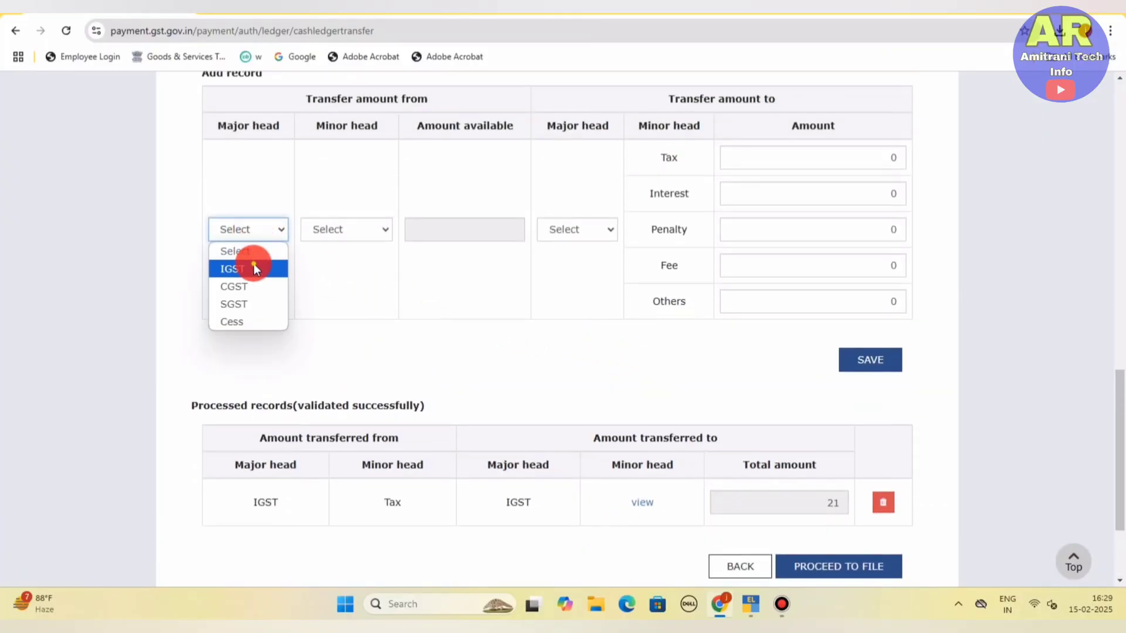
pyautogui.click(254, 263)
pyautogui.click(356, 227)
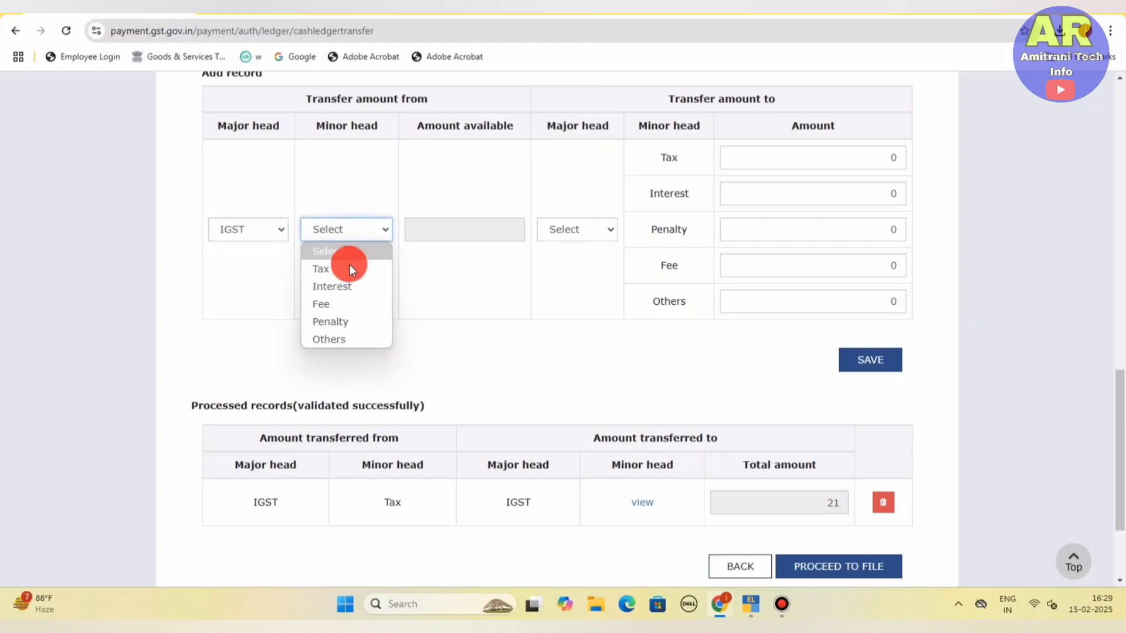
pyautogui.click(350, 265)
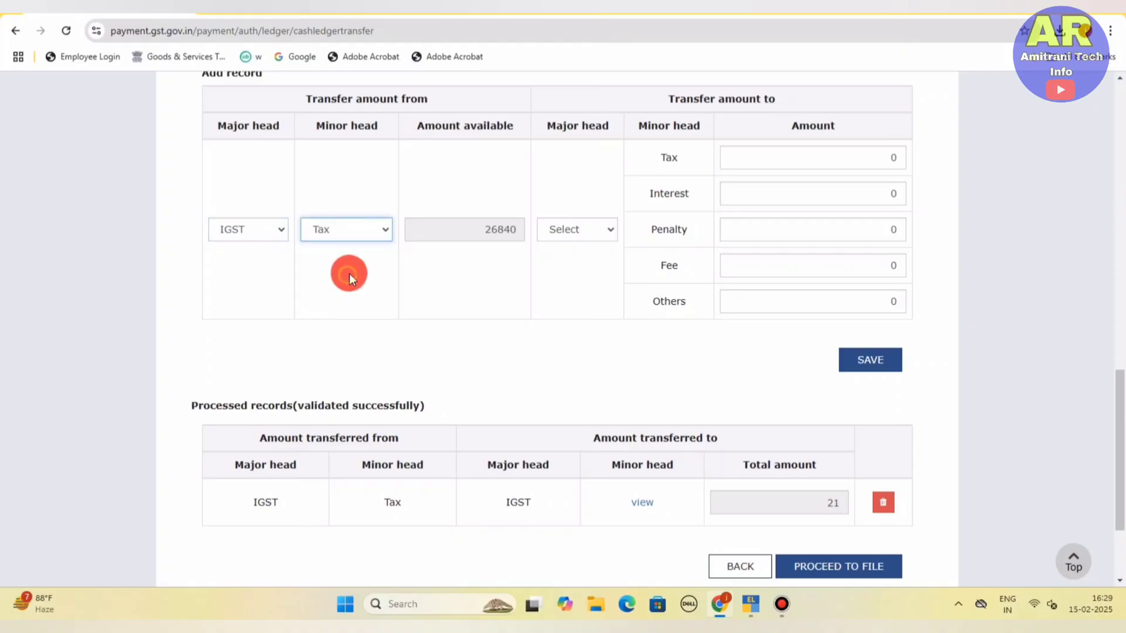
pyautogui.click(575, 228)
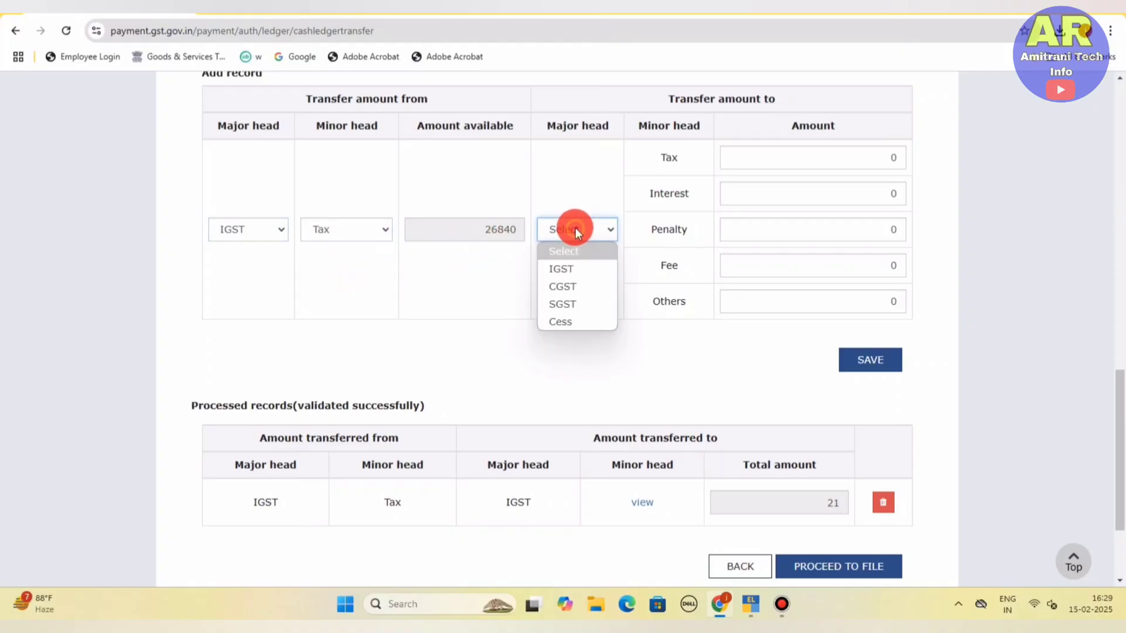
pyautogui.click(574, 287)
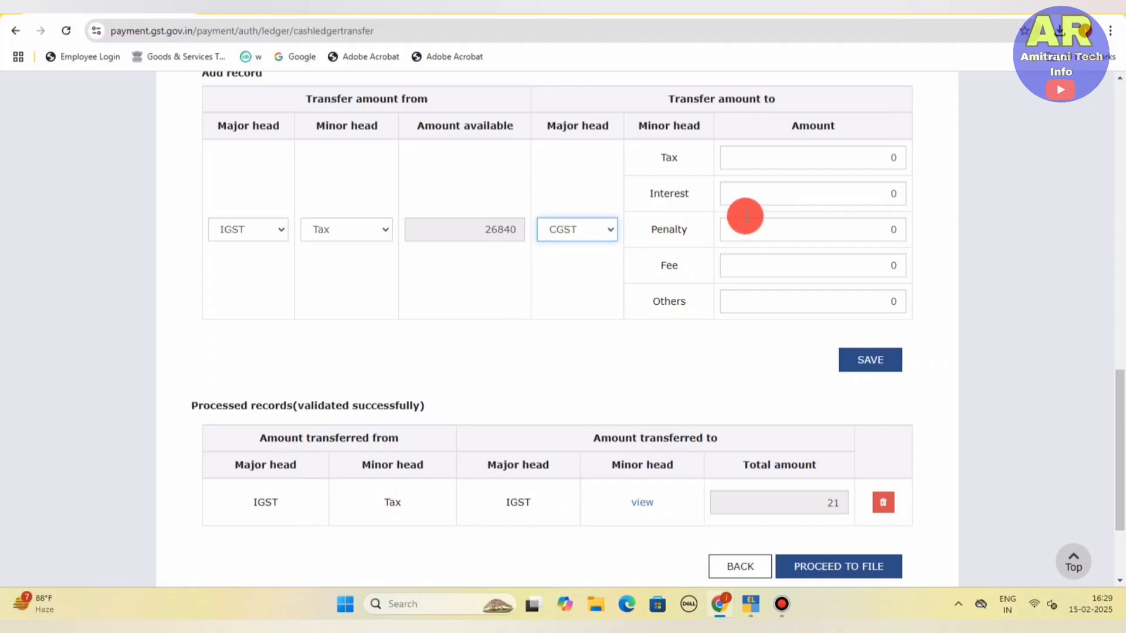
# - Enter 101 as the interest and 125 as the fee amount to transfer to CGST
pyautogui.click(864, 195)
pyautogui.write('1010')
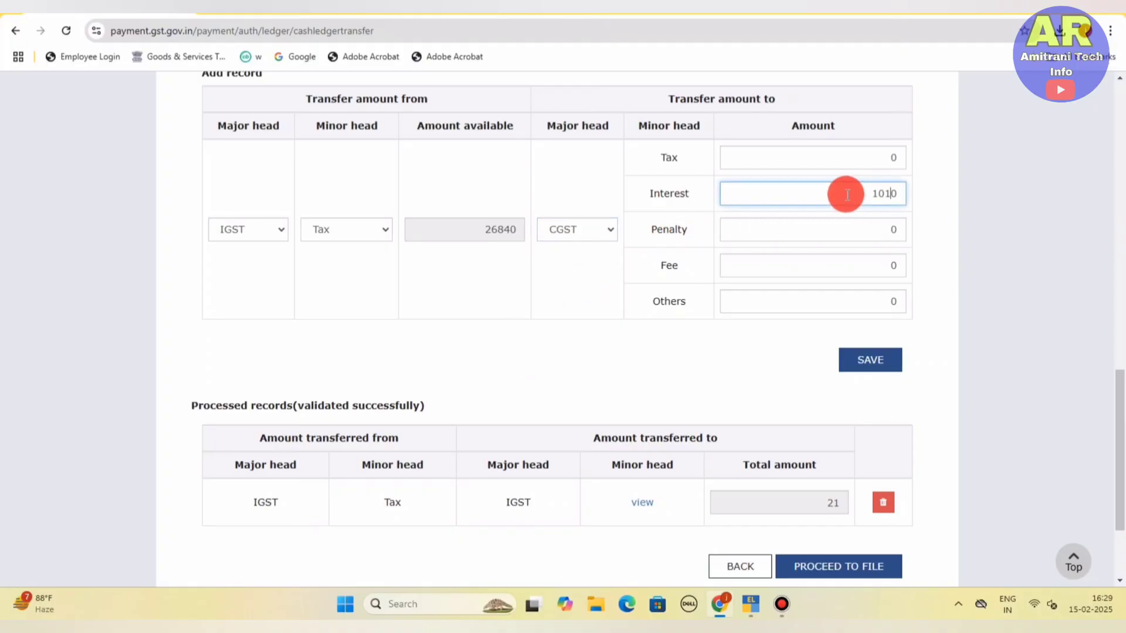
pyautogui.press('Delete')
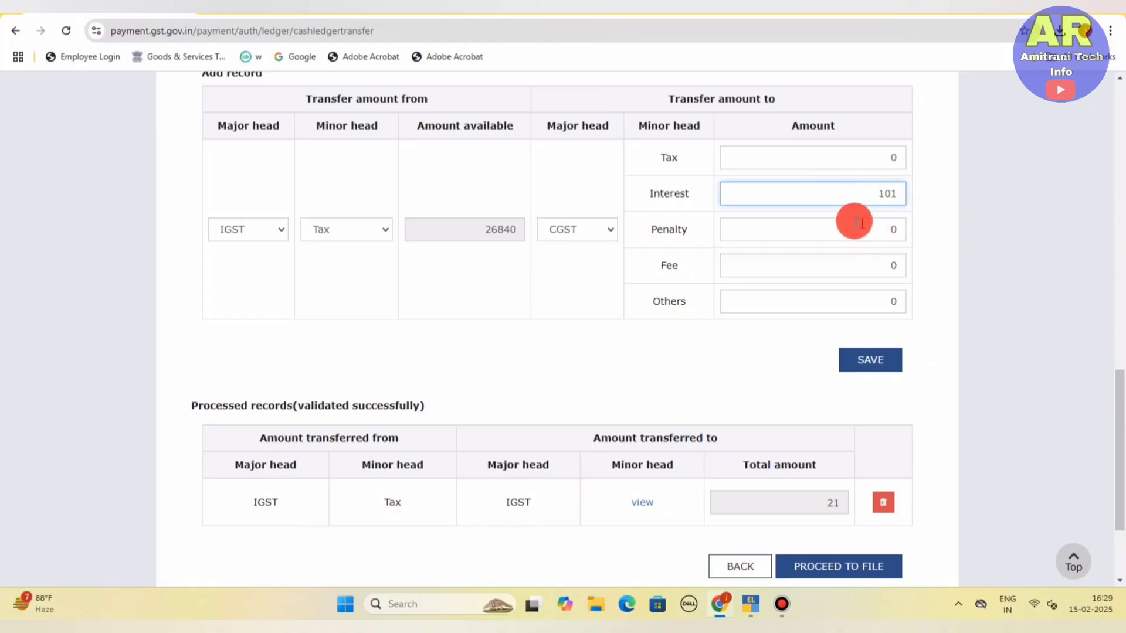
pyautogui.click(833, 261)
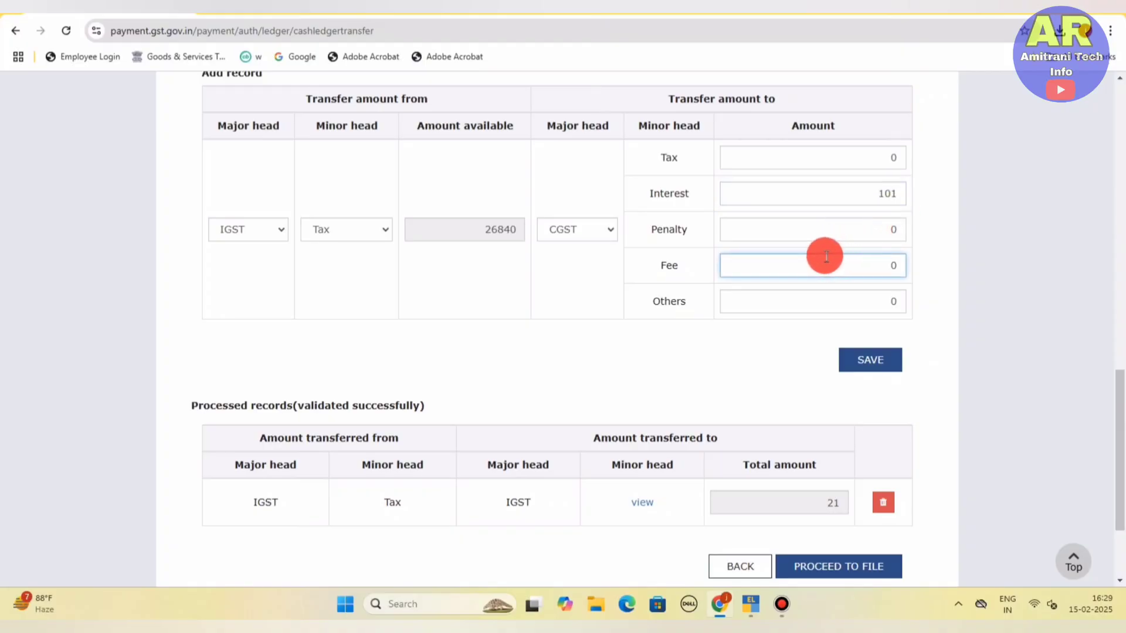
pyautogui.write('125')
pyautogui.press('Delete')
pyautogui.click(737, 332)
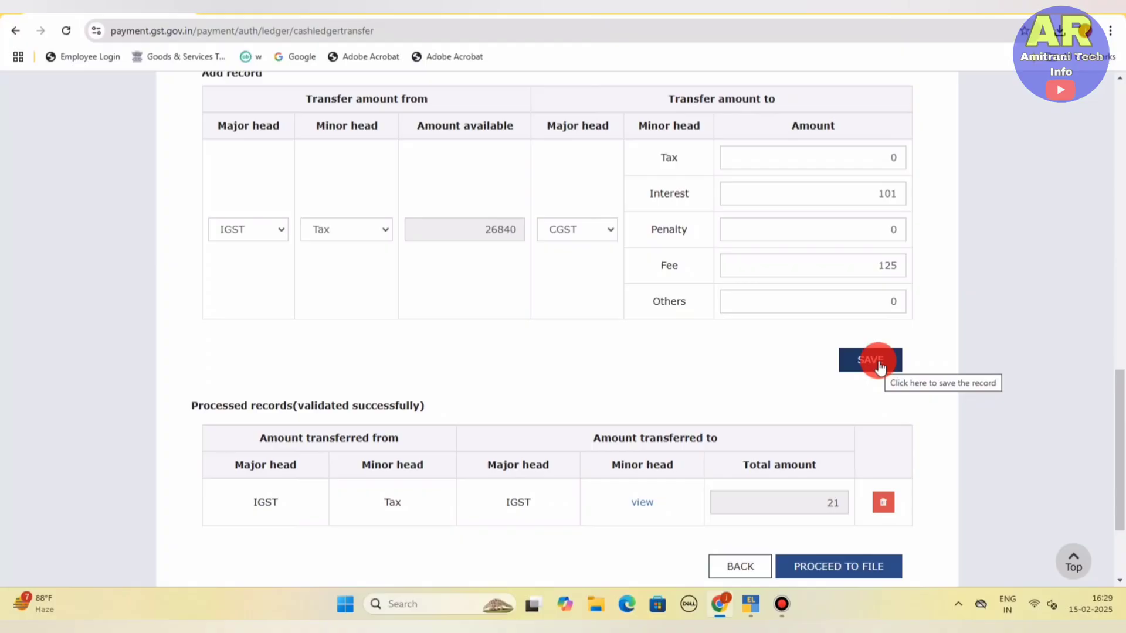
# - Save the IGST Tax to CGST transfer record and confirm the transfer
pyautogui.click(879, 365)
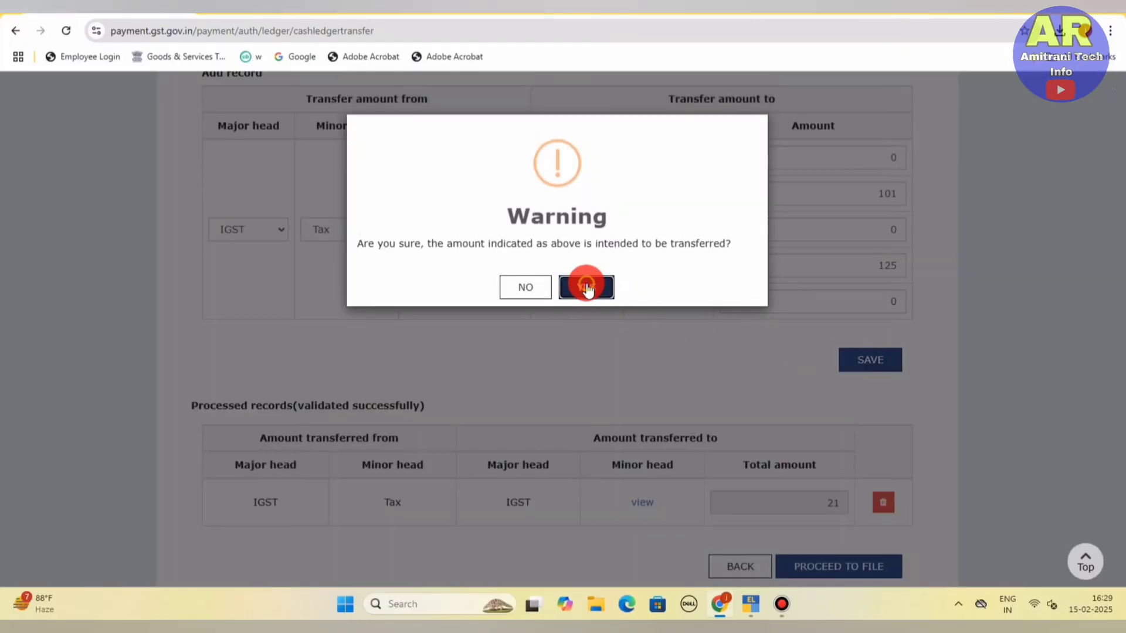
pyautogui.click(586, 287)
pyautogui.scroll(-3, 657, 344)
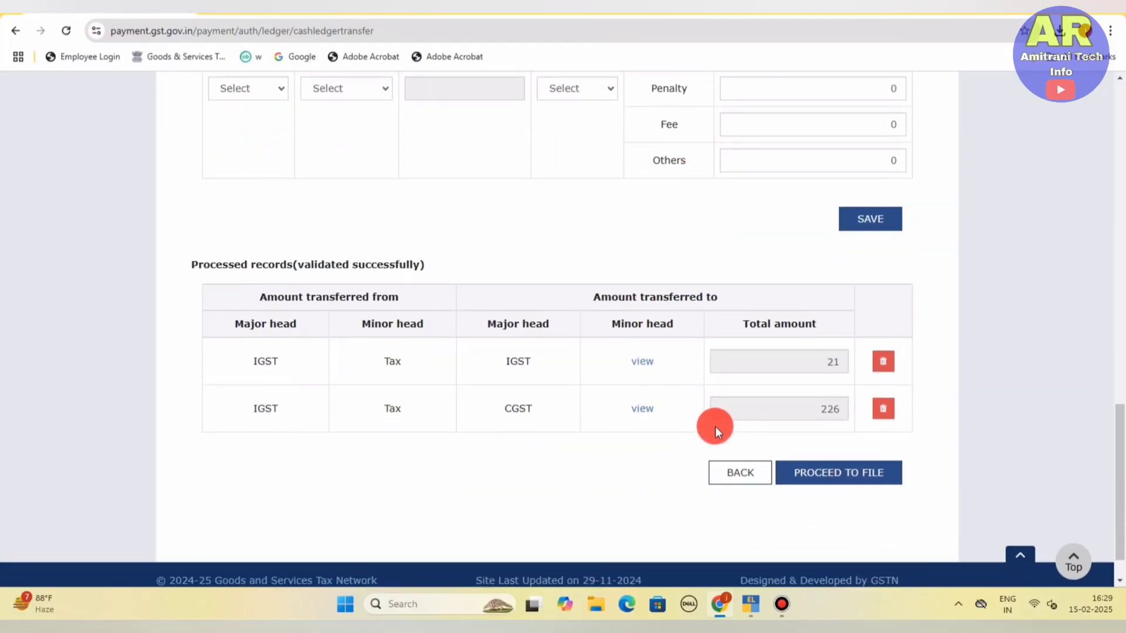
# - Set up a third transfer record from IGST Tax with SGST as the destination major head
pyautogui.scroll(2, 712, 426)
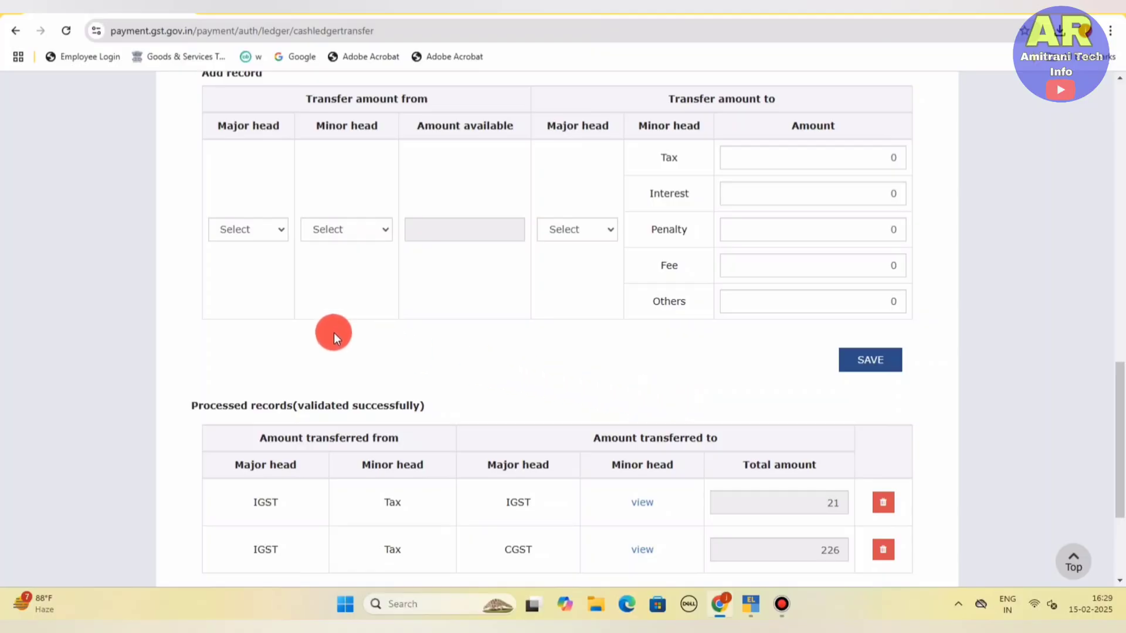
pyautogui.click(242, 231)
pyautogui.click(245, 275)
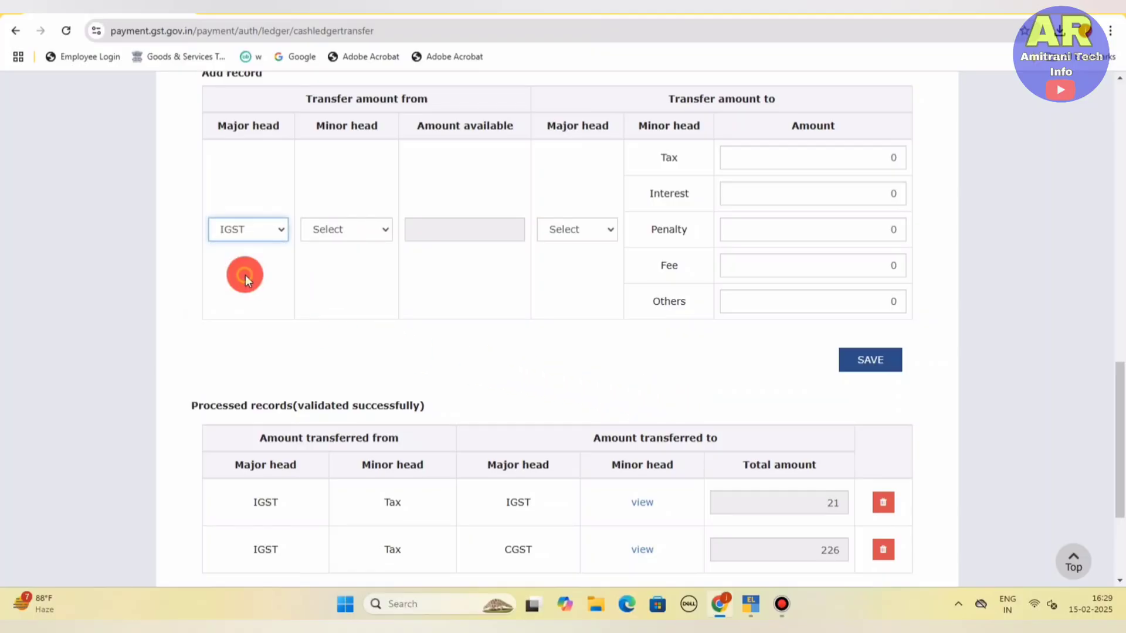
pyautogui.click(347, 230)
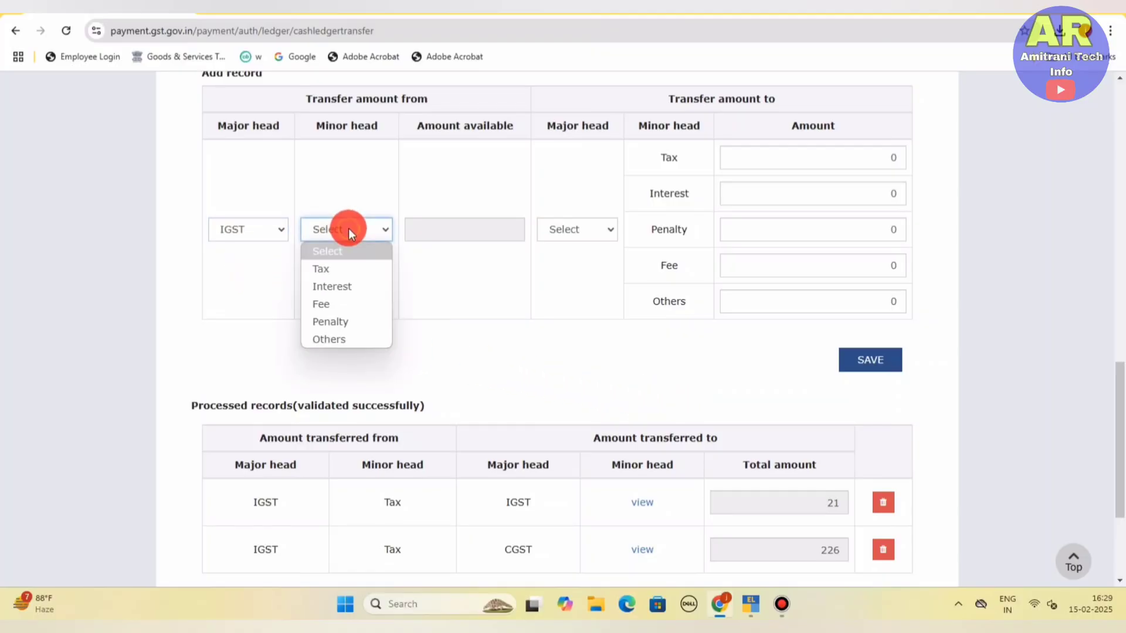
pyautogui.click(335, 273)
pyautogui.click(578, 230)
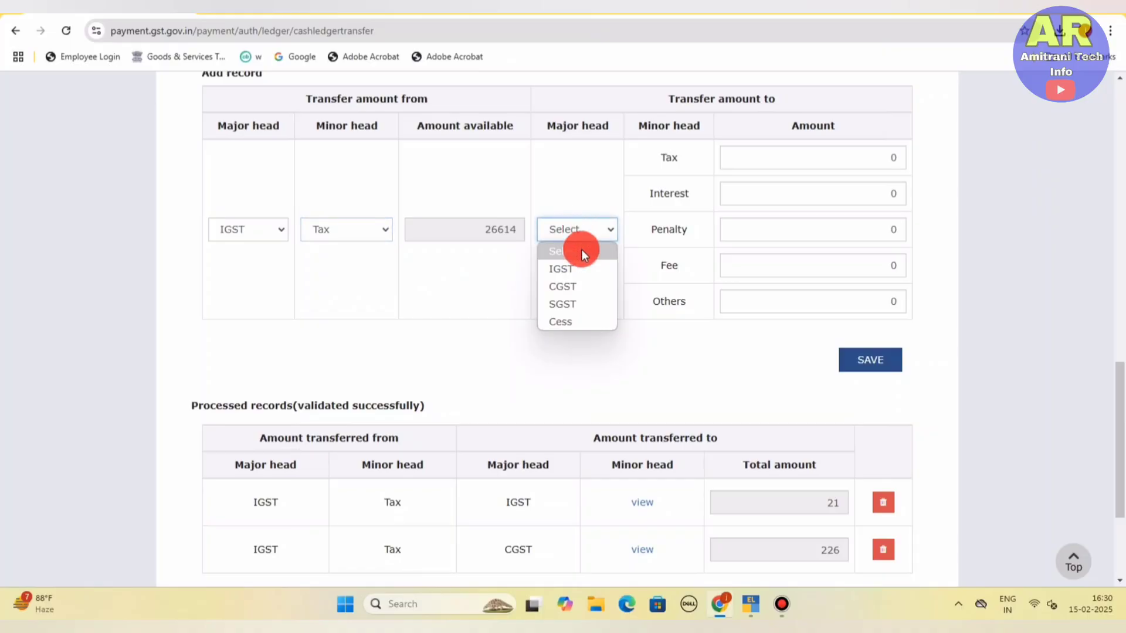
pyautogui.click(565, 305)
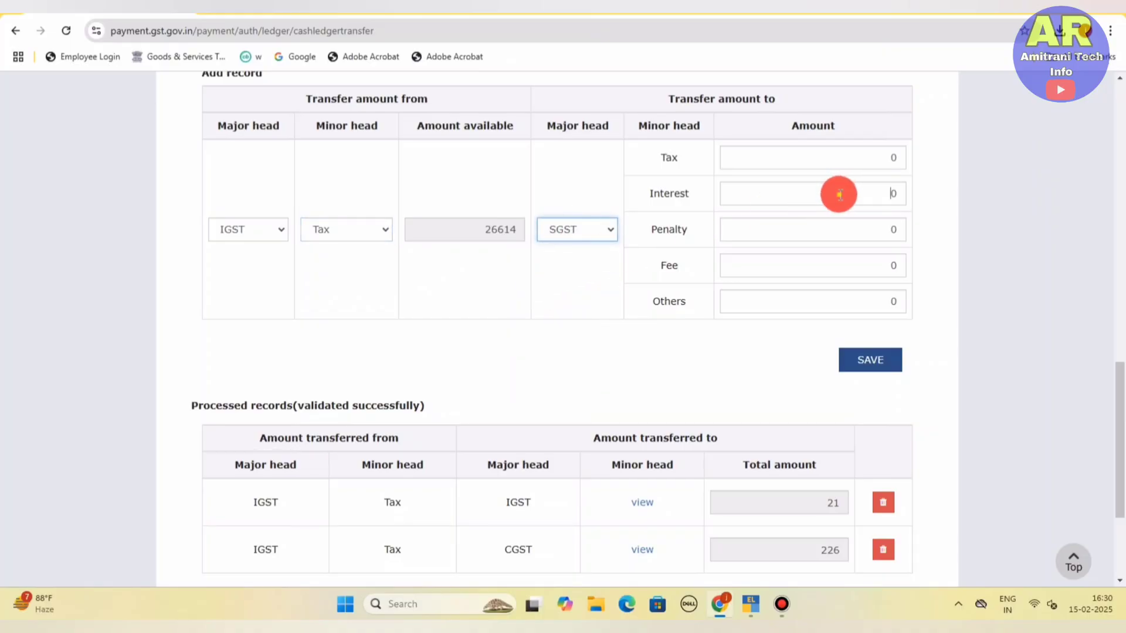
# - Enter 101 as the SGST interest and 125 as the SGST fee, save the transfer record and confirm the transfer
pyautogui.click(840, 195)
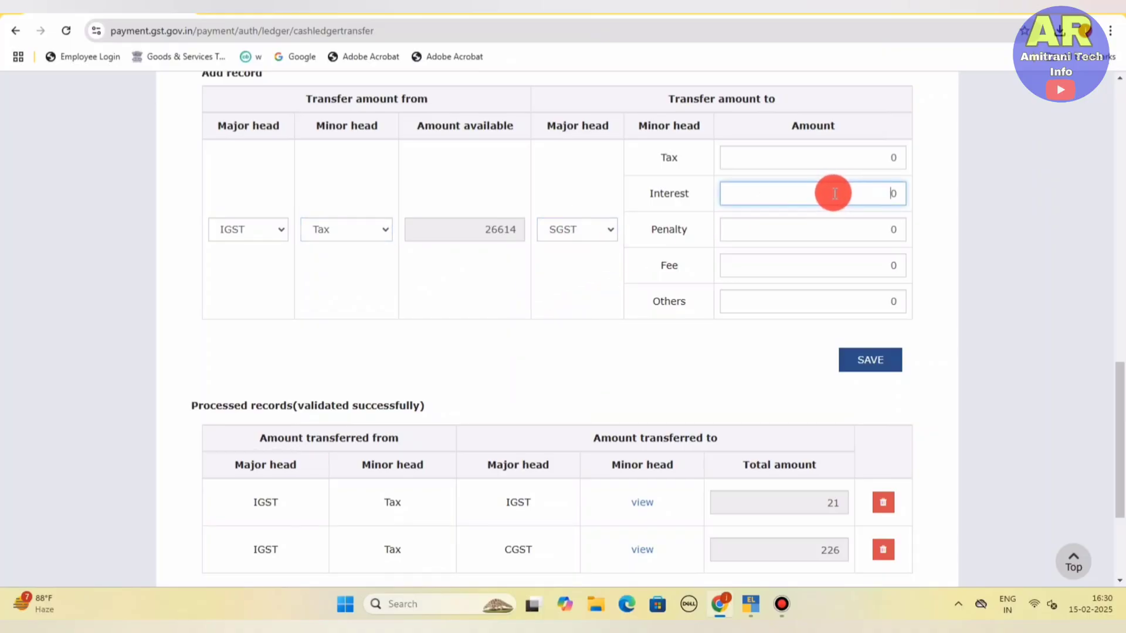
pyautogui.write('101')
pyautogui.click(844, 263)
pyautogui.write('12')
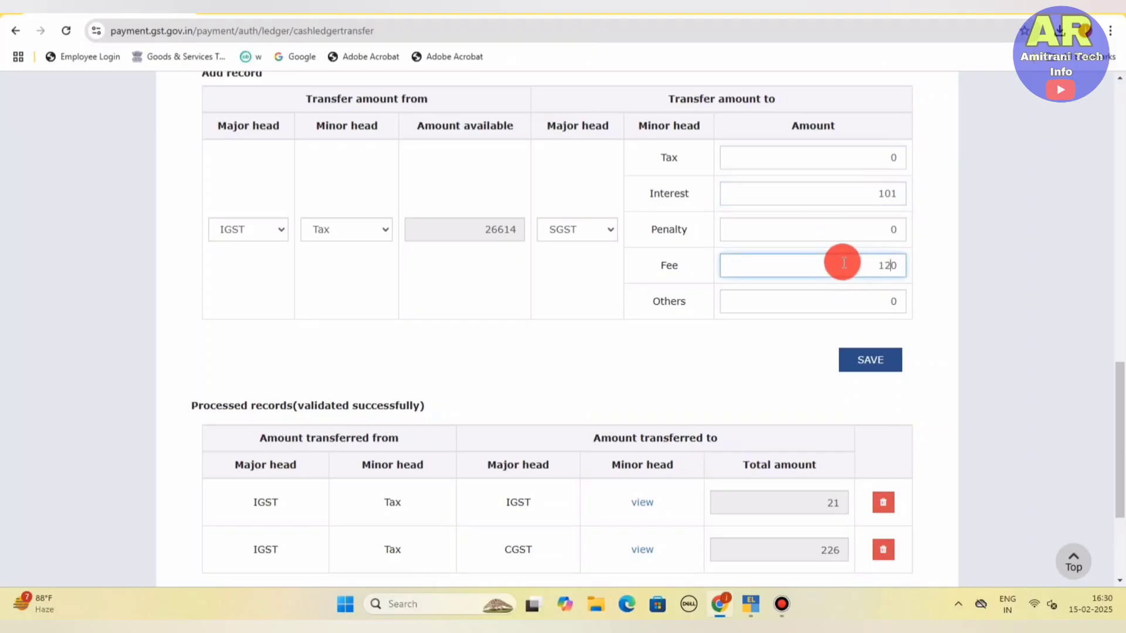
pyautogui.write('5')
pyautogui.press('Delete')
pyautogui.click(766, 364)
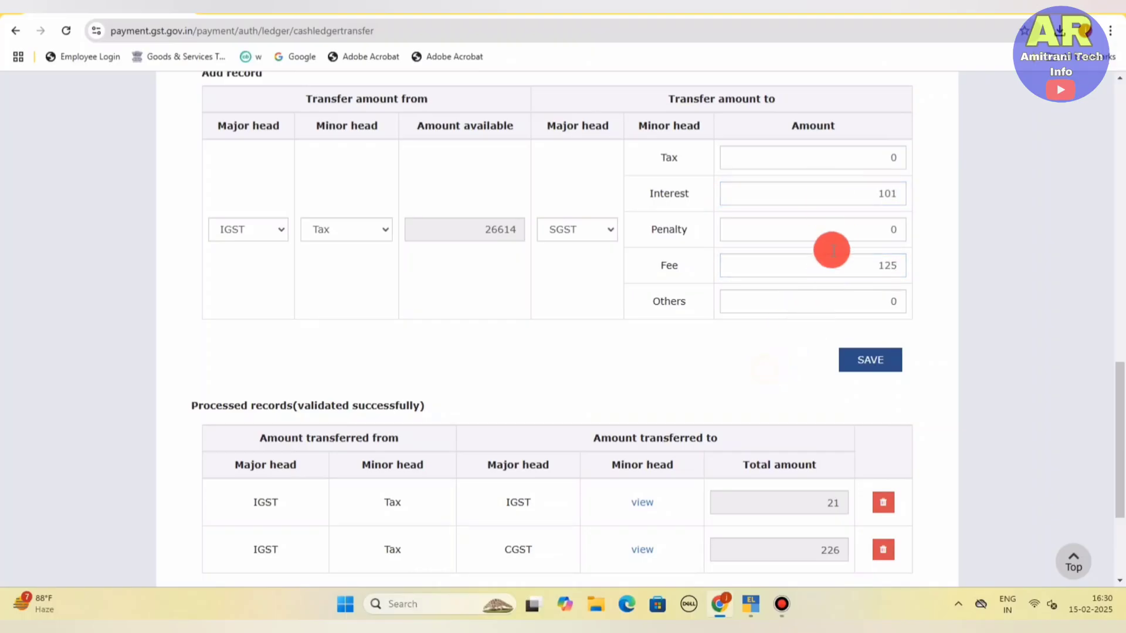
pyautogui.click(876, 368)
pyautogui.click(593, 286)
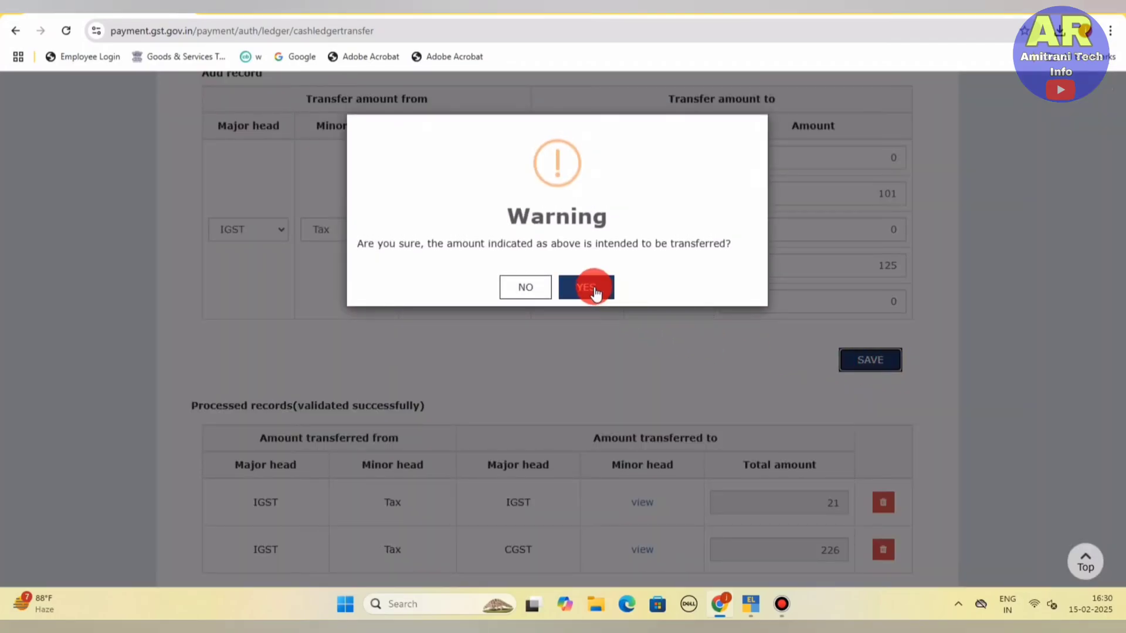
pyautogui.scroll(-3, 769, 375)
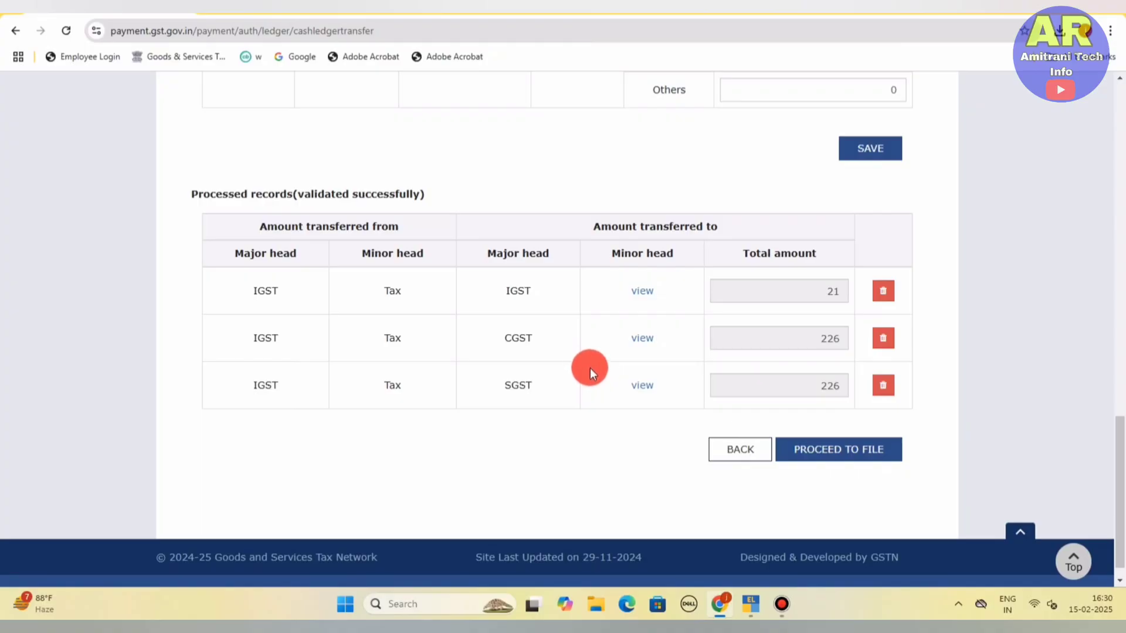
# - Proceed to file GST PMT-09 and review the updated cash ledger preview and the details of the amounts transferred
pyautogui.scroll(3, 590, 368)
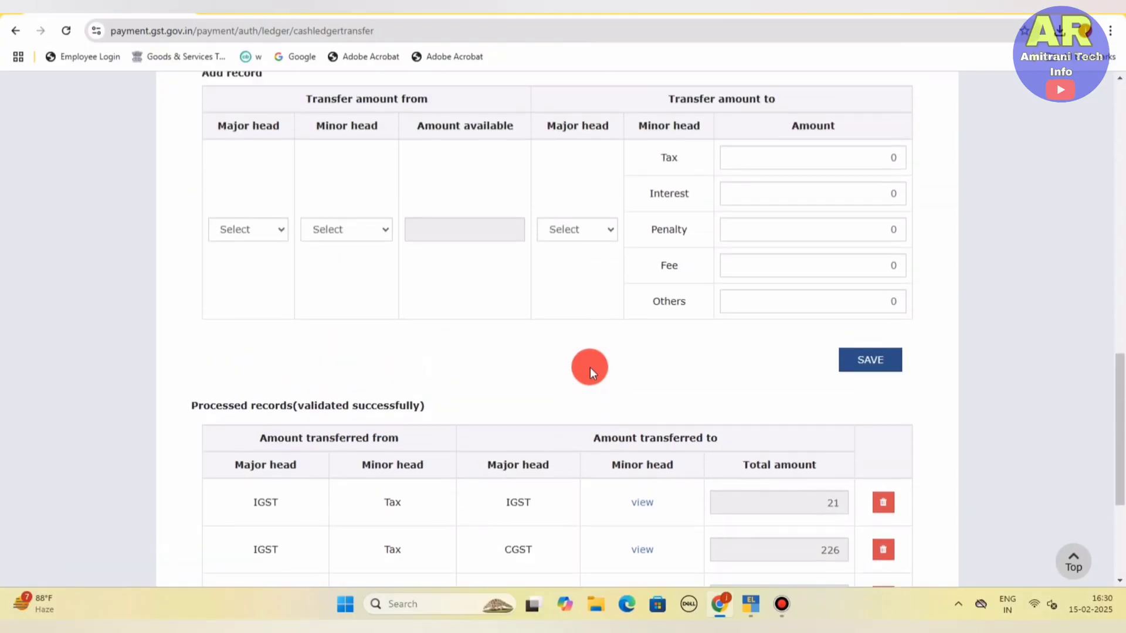
pyautogui.scroll(-3, 590, 366)
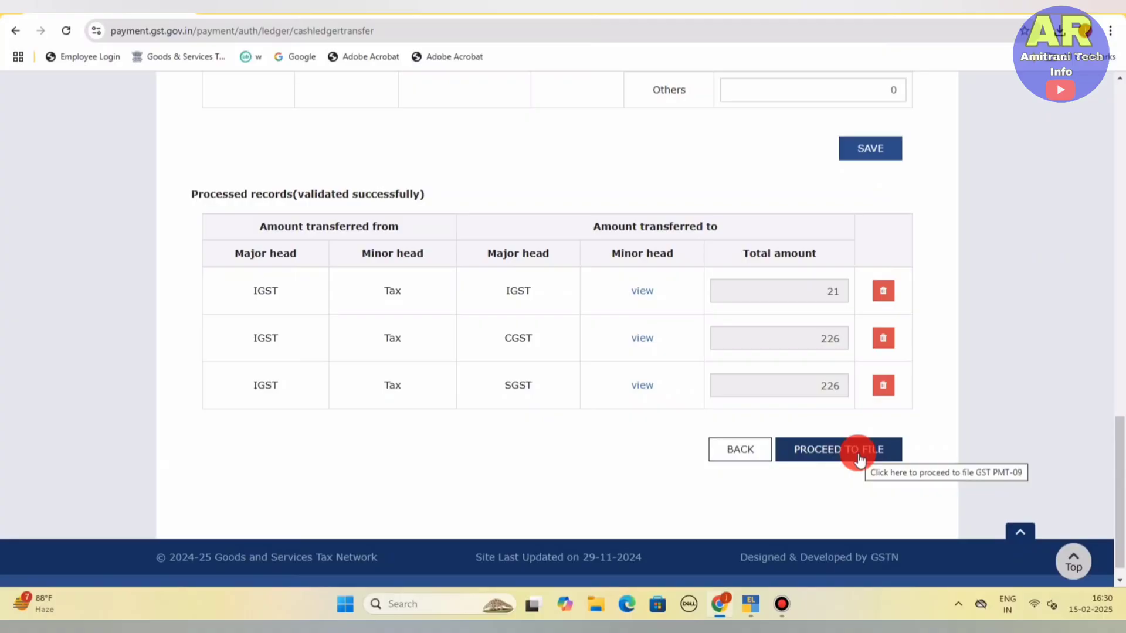
pyautogui.click(859, 454)
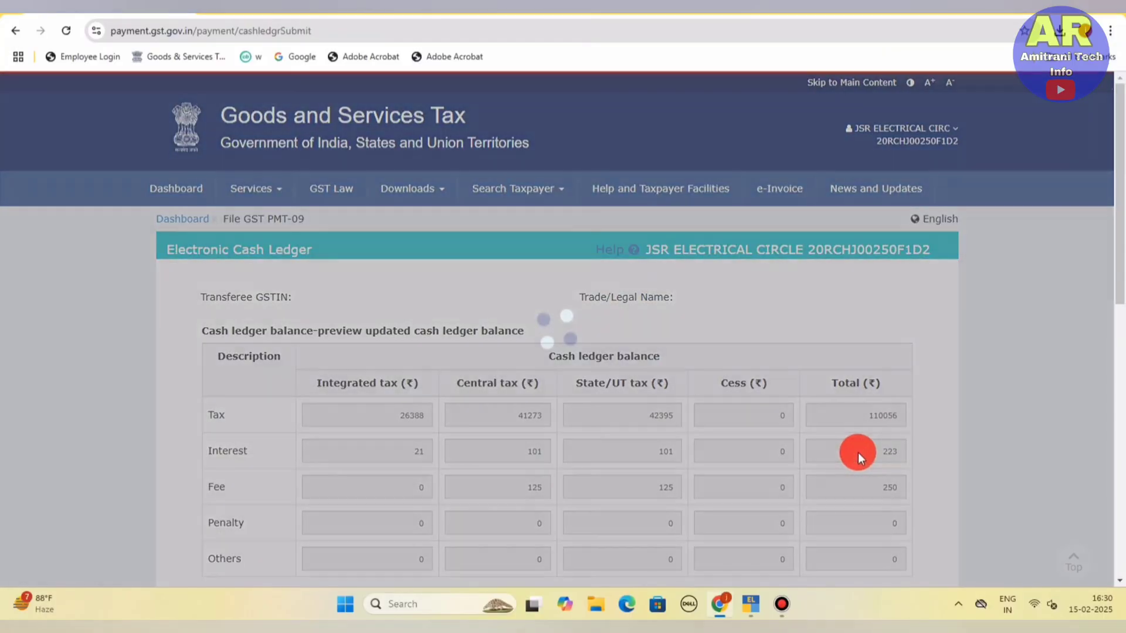
pyautogui.scroll(-4, 791, 436)
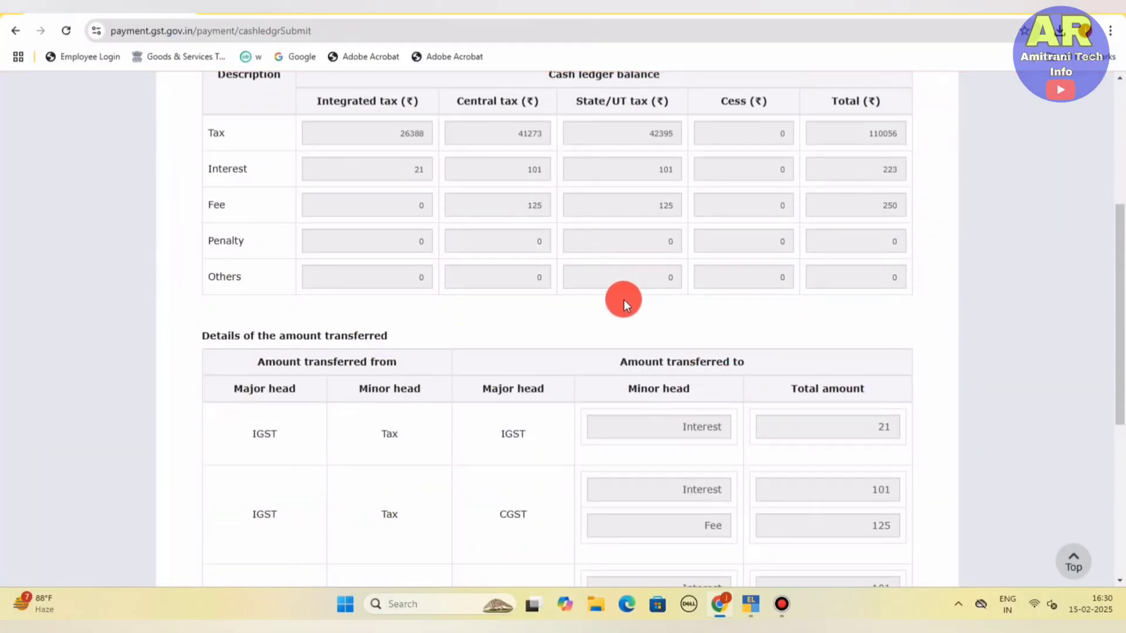
pyautogui.scroll(1, 624, 300)
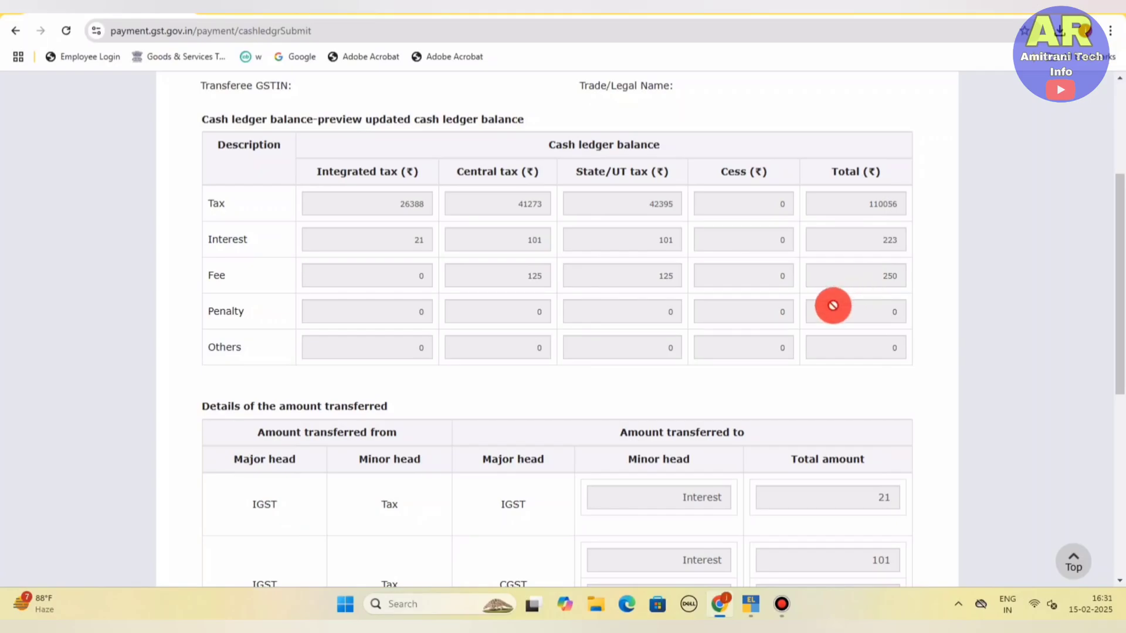
pyautogui.scroll(-6, 833, 305)
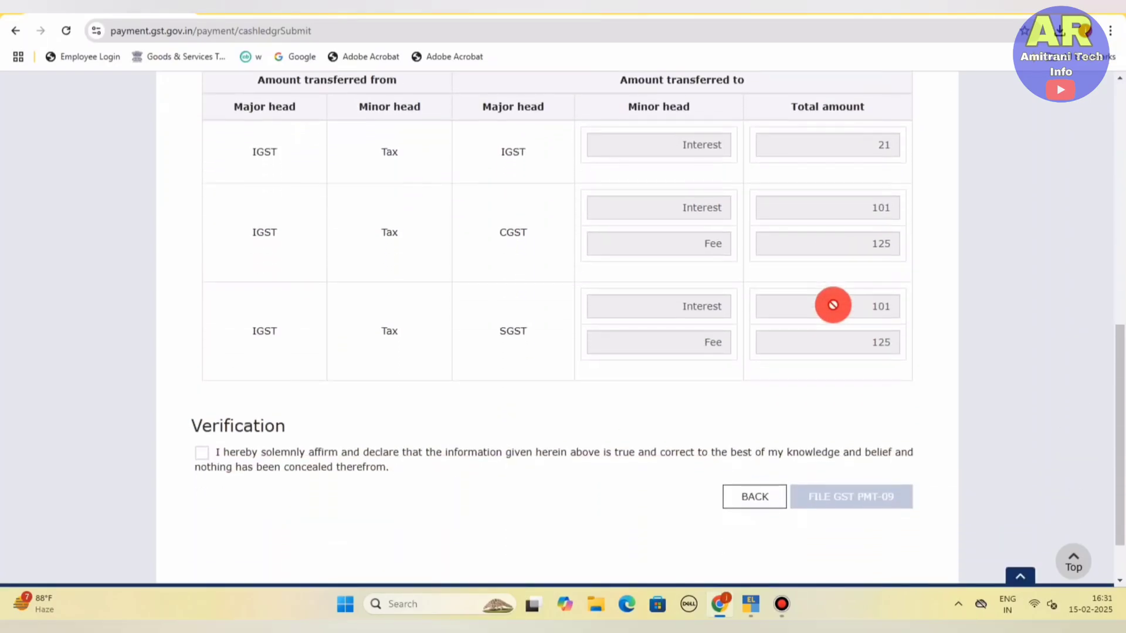
pyautogui.scroll(1, 833, 305)
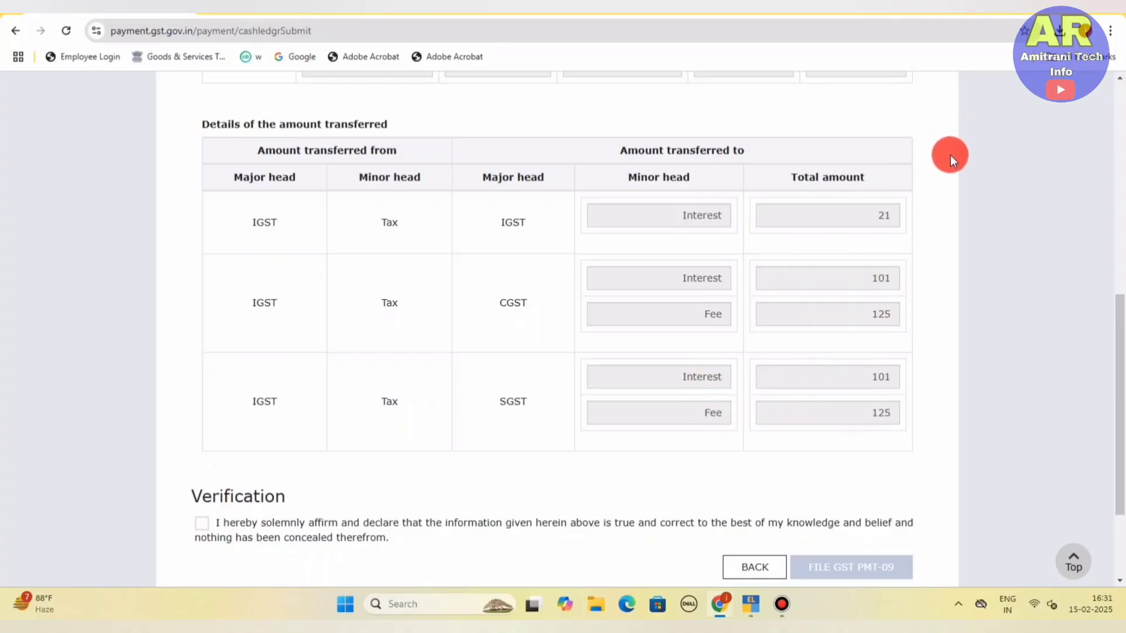
# - Open the downloaded GST-CHALLAN (66).pdf to compare its interest and fee amounts with the transfers, and return to the PMT-09 page
pyautogui.click(1059, 30)
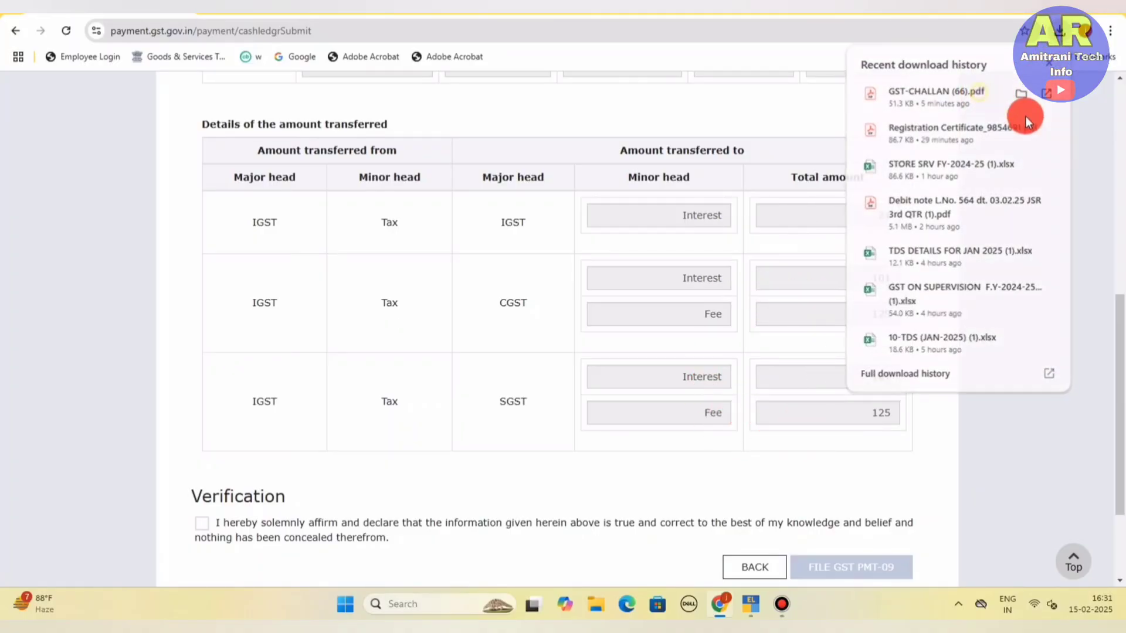
pyautogui.click(1025, 116)
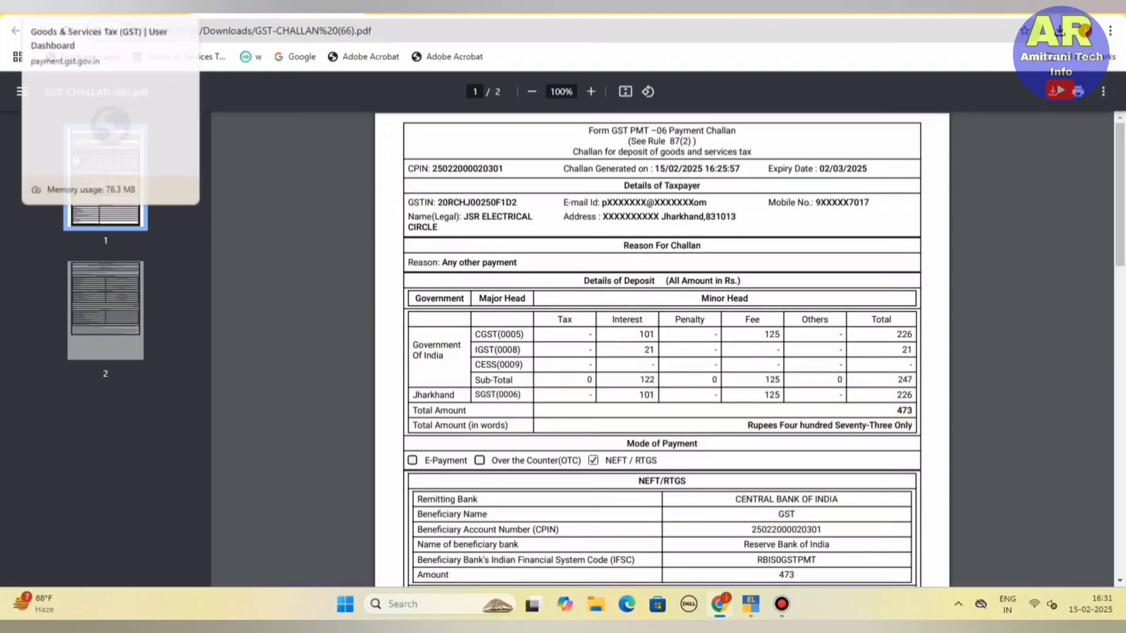
pyautogui.click(100, 6)
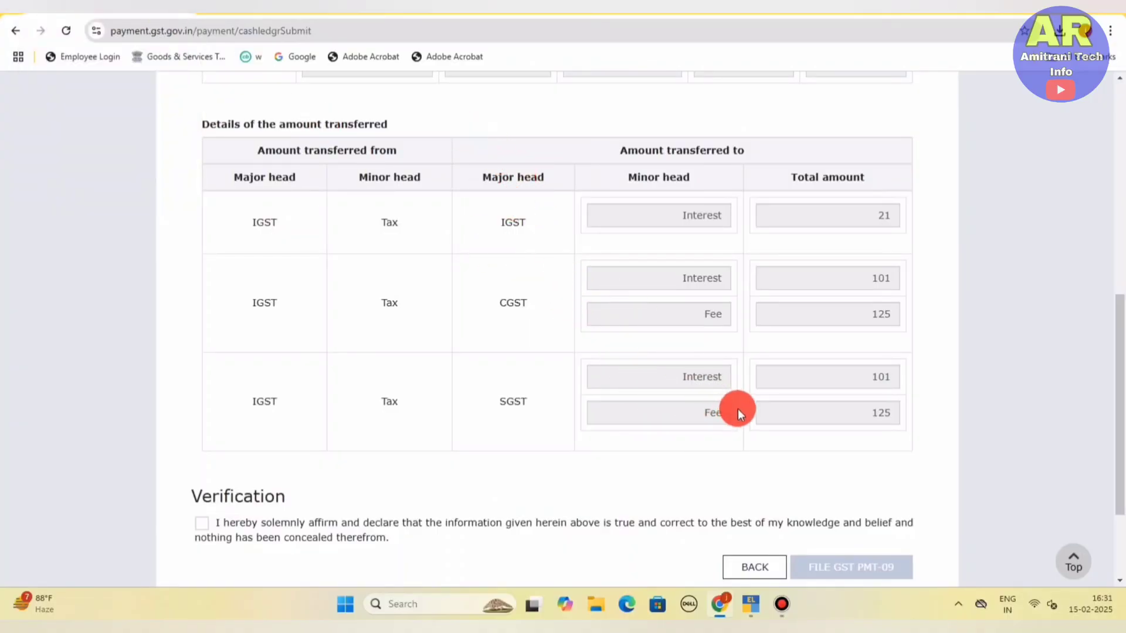
# - Accept the verification declaration and select the first listed authorised signatory
pyautogui.scroll(-3, 231, 521)
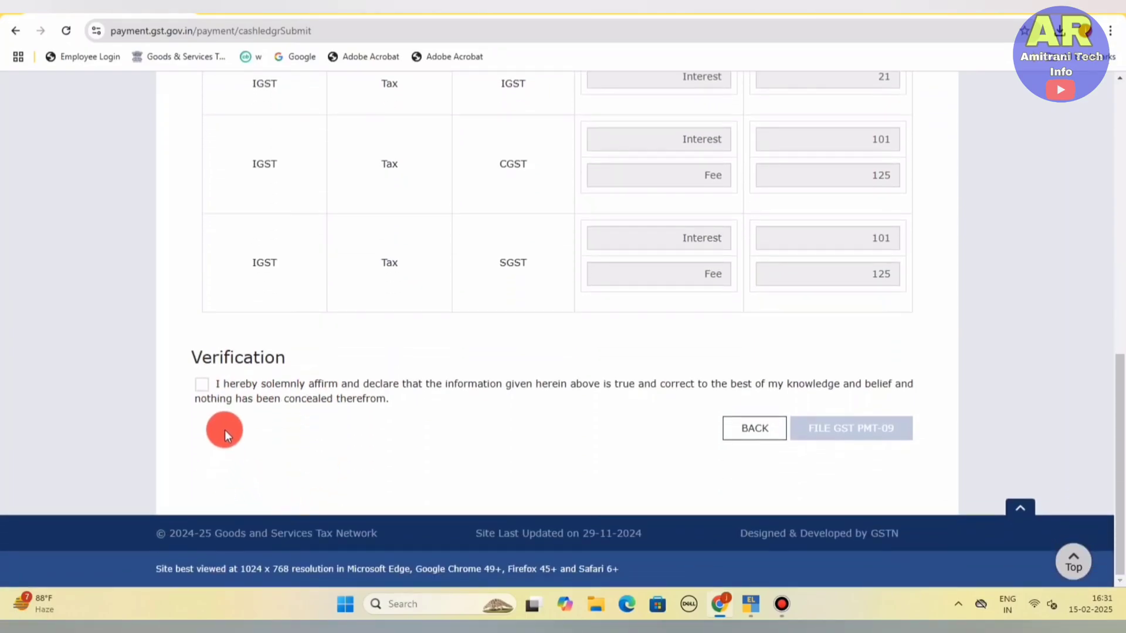
pyautogui.click(203, 384)
pyautogui.click(287, 436)
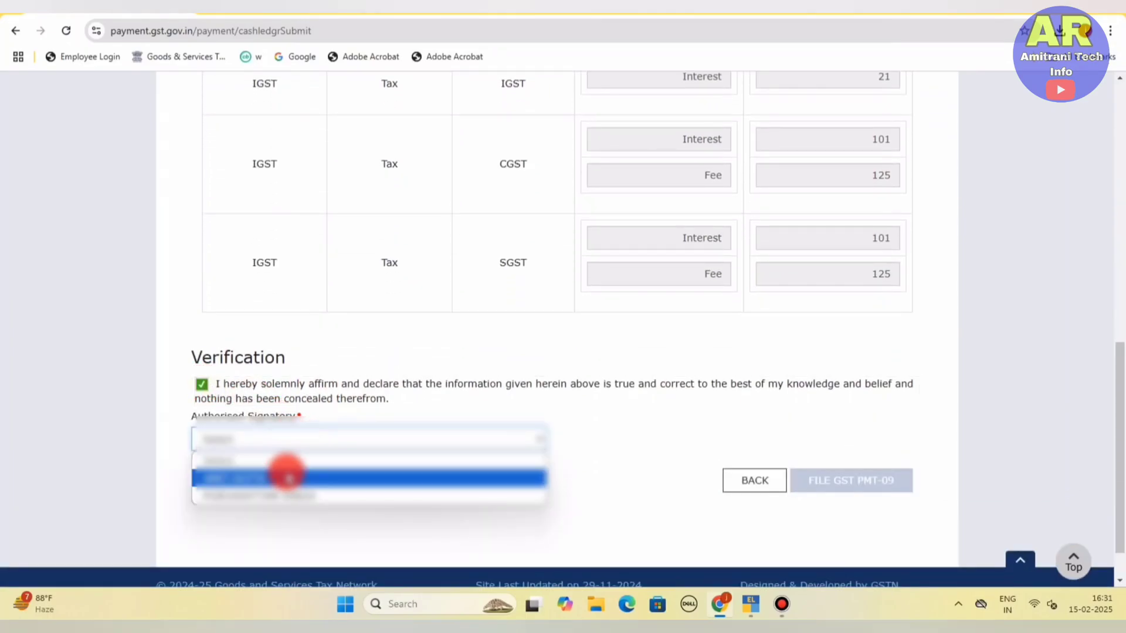
pyautogui.click(289, 467)
pyautogui.click(650, 455)
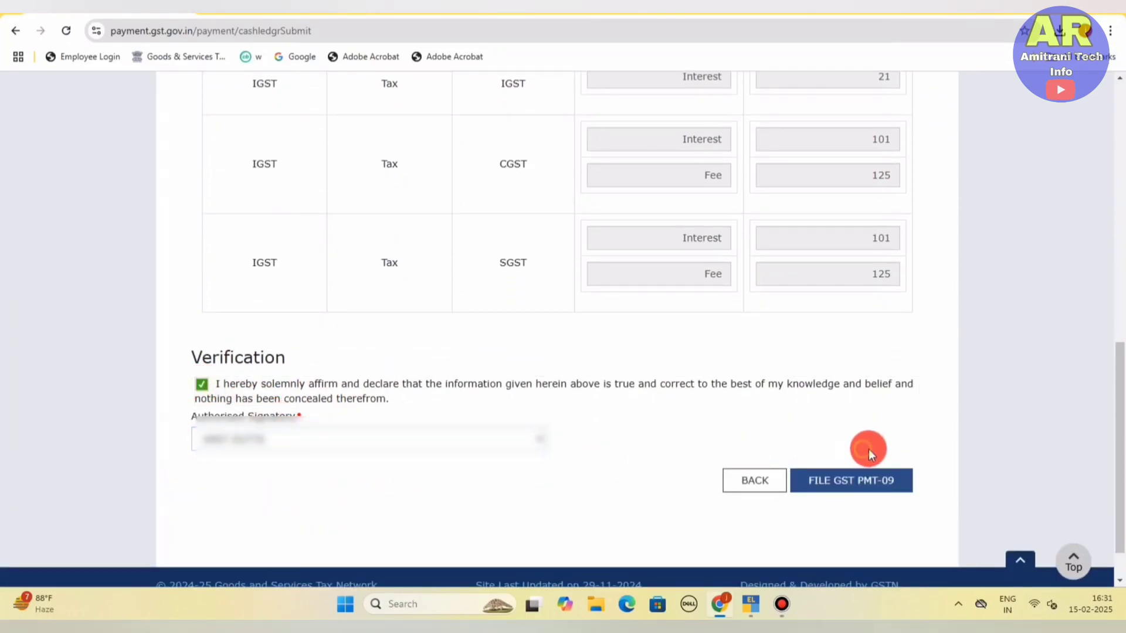
# - File GST PMT-09 with DSC, signing with the first listed certificate, and acknowledge the filing
pyautogui.click(873, 482)
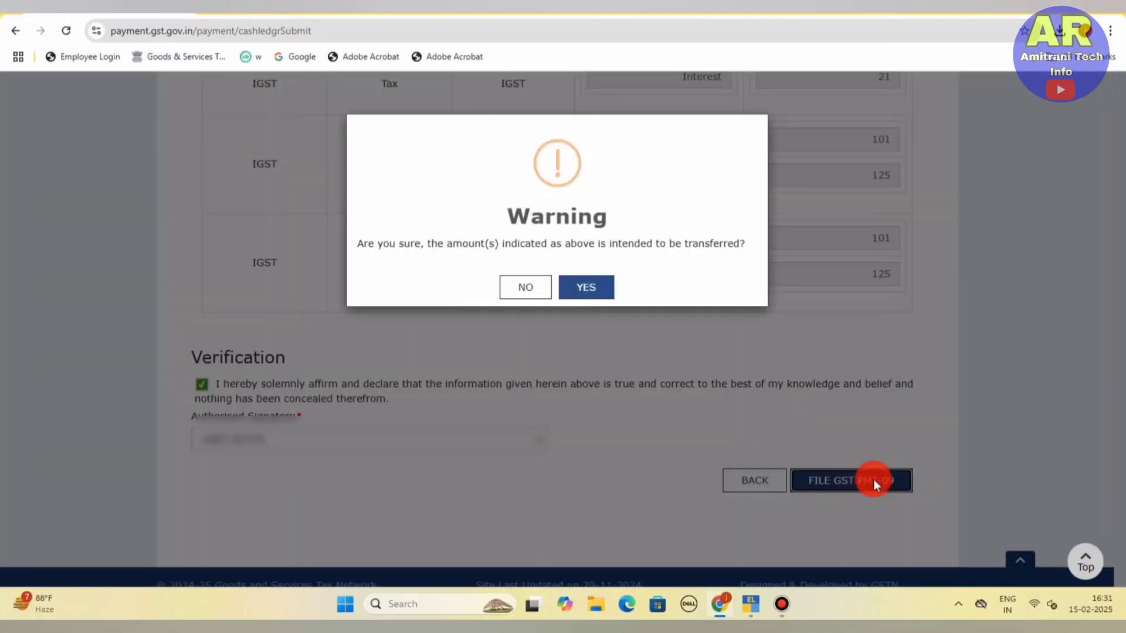
pyautogui.click(585, 285)
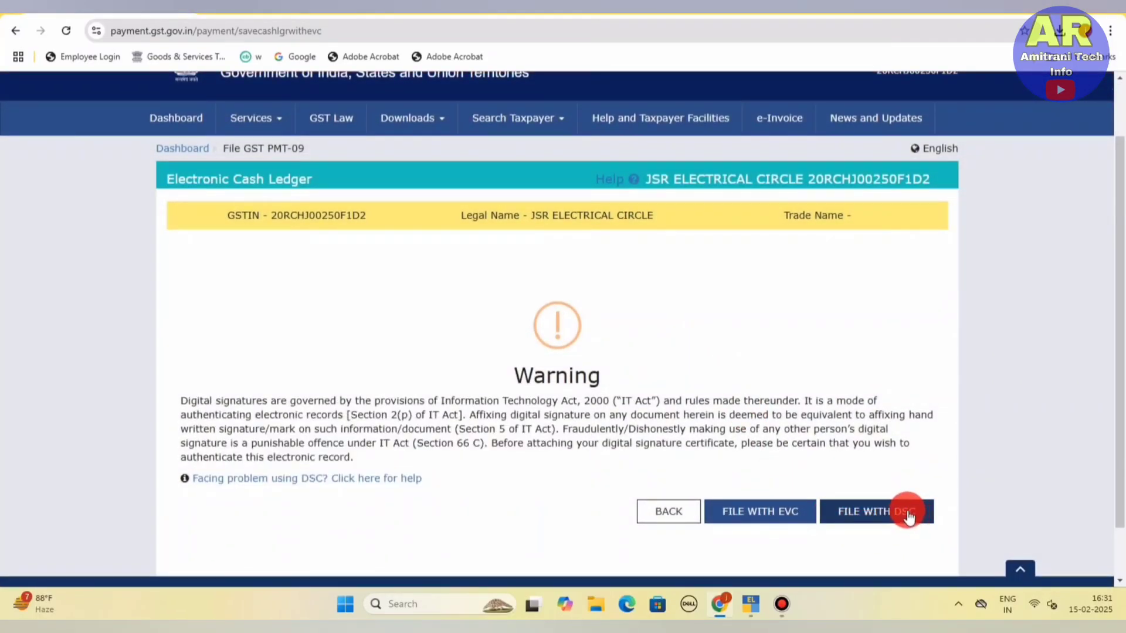
pyautogui.click(908, 514)
pyautogui.click(712, 245)
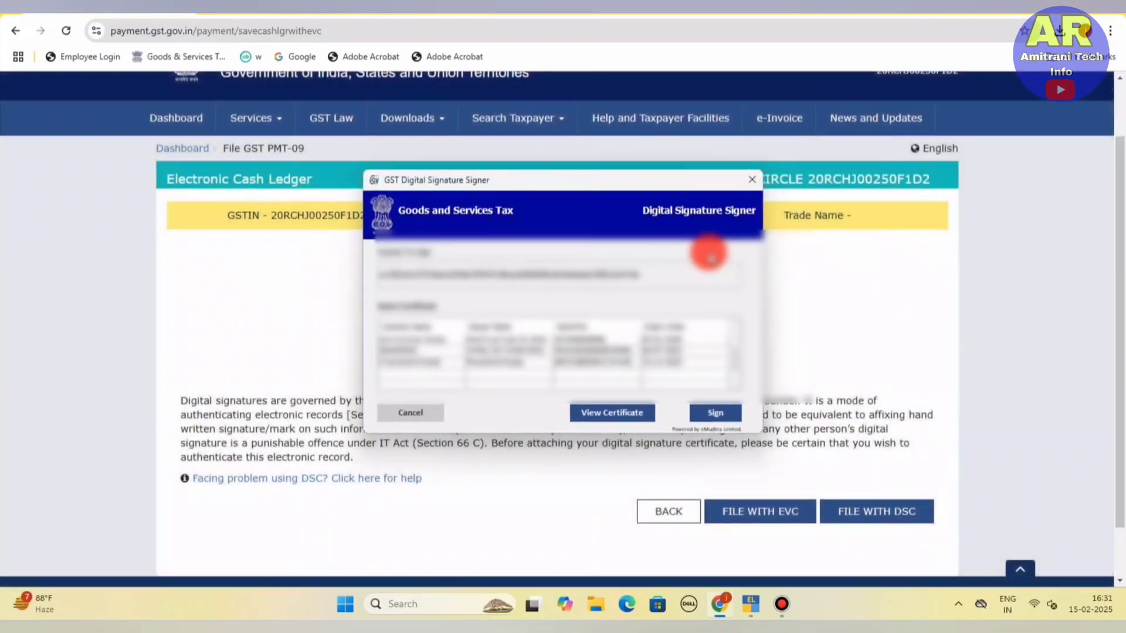
pyautogui.click(417, 338)
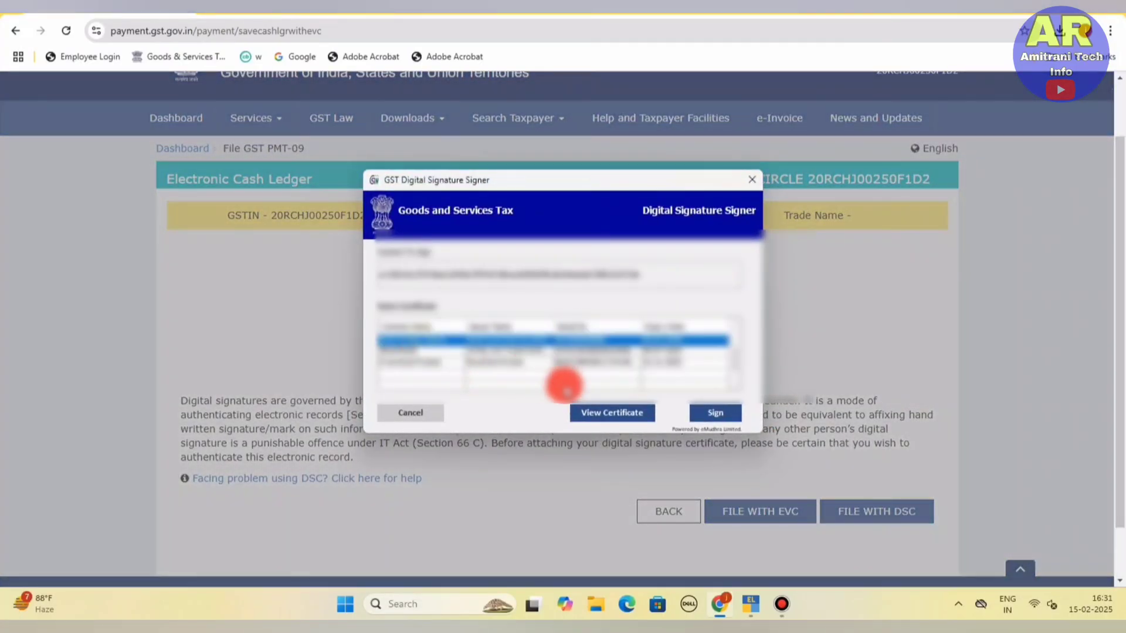
pyautogui.click(715, 414)
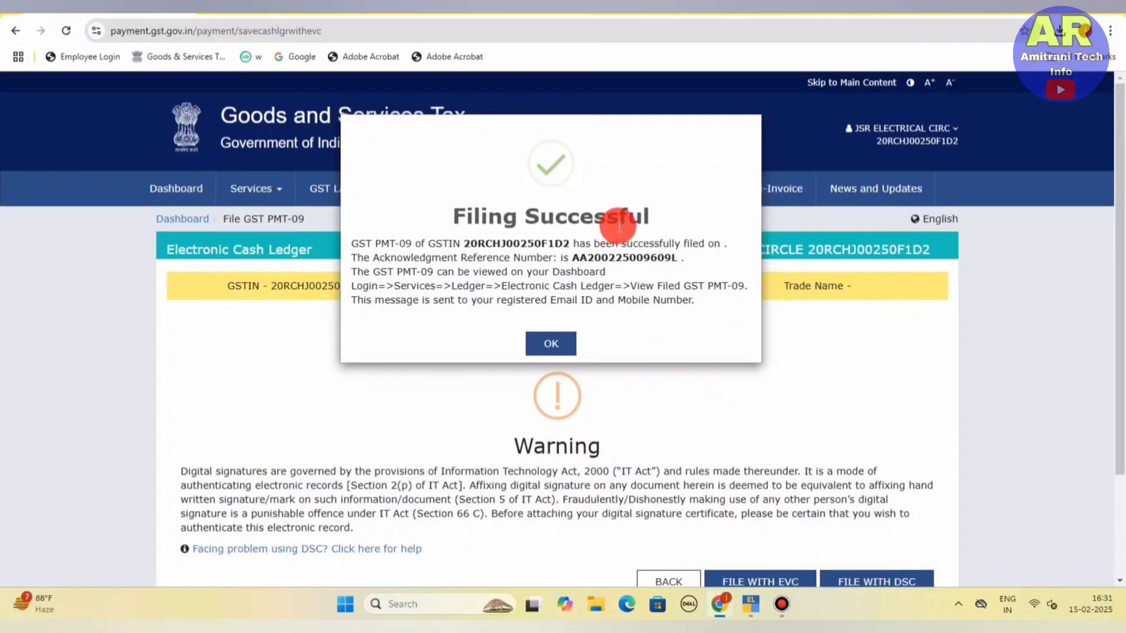
pyautogui.click(568, 348)
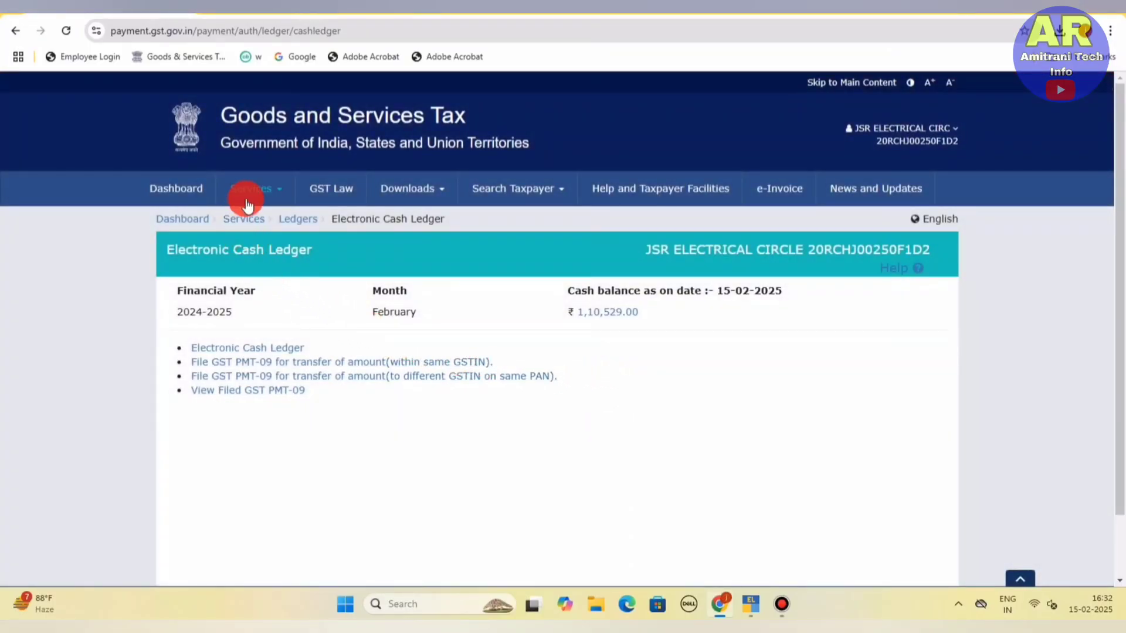
# - Open the Returns Dashboard and search for the returns of financial year 2024-25, period January
pyautogui.click(249, 189)
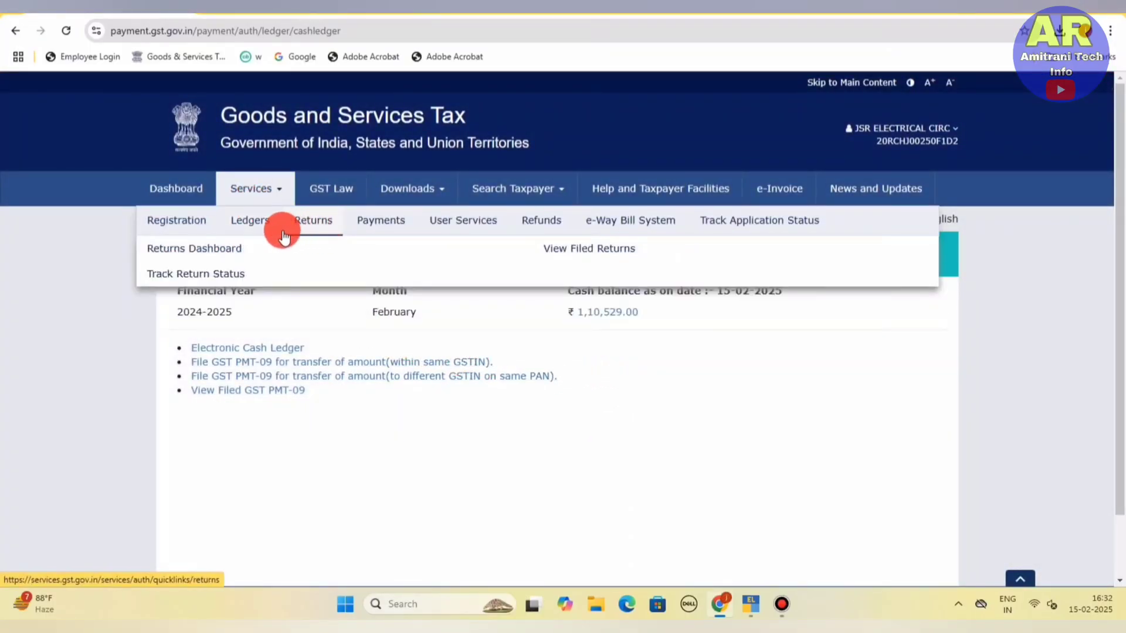
pyautogui.moveTo(284, 224)
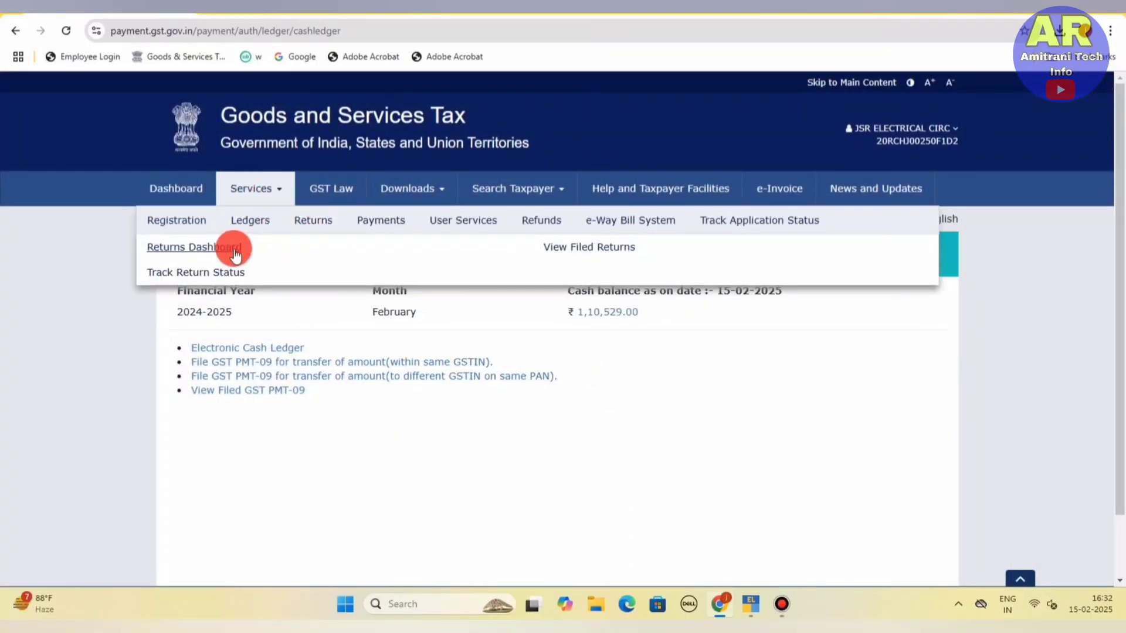
pyautogui.click(227, 248)
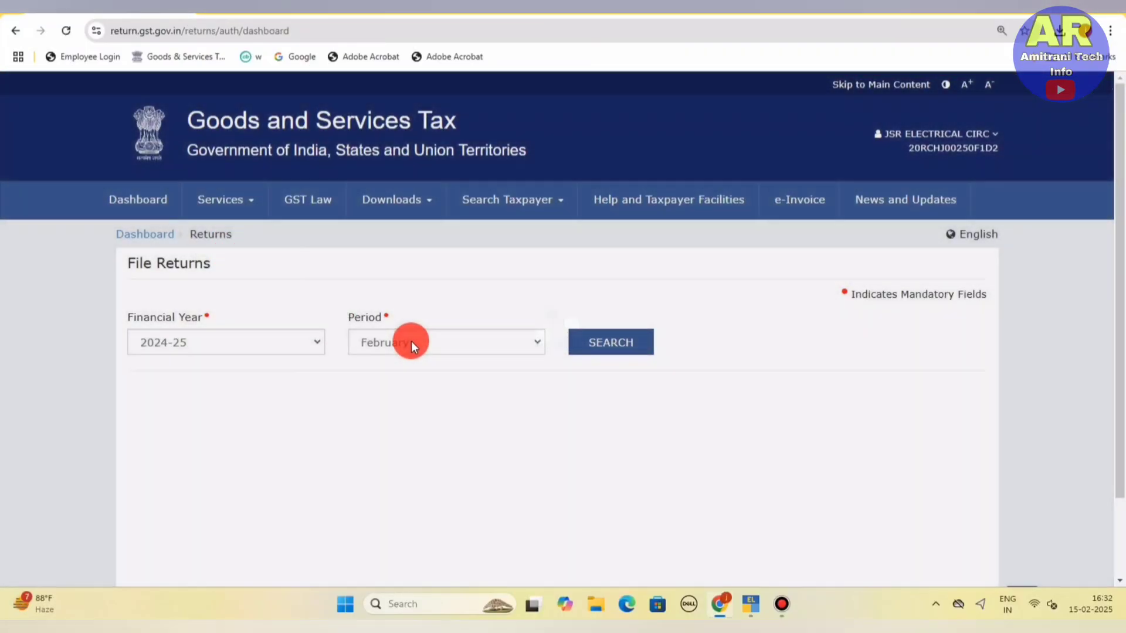
pyautogui.click(411, 341)
pyautogui.click(406, 528)
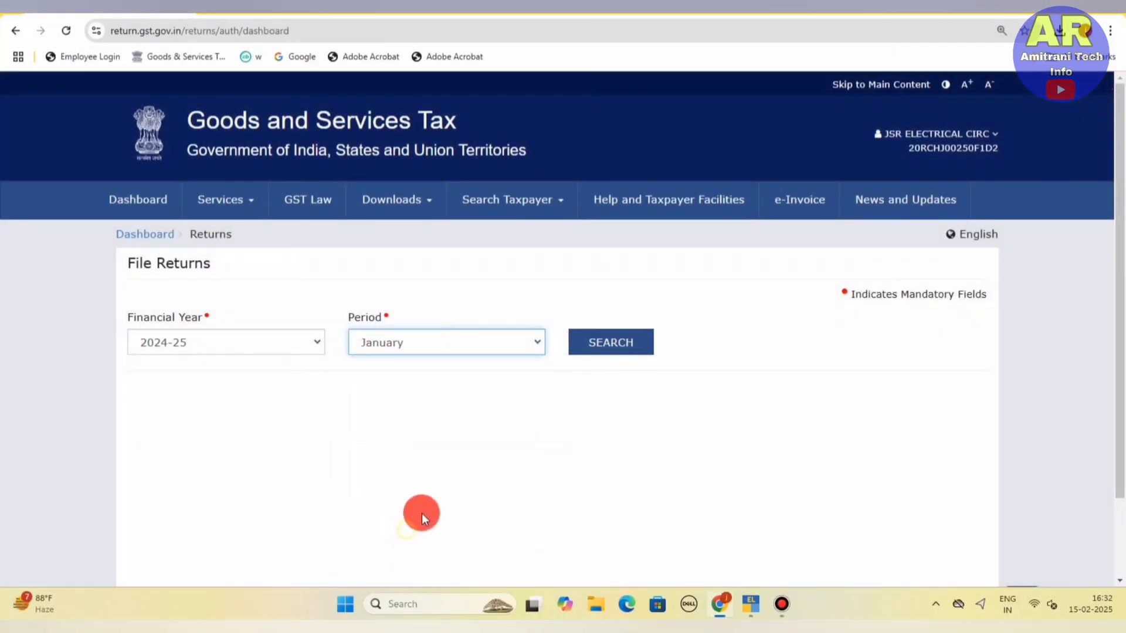
pyautogui.click(611, 345)
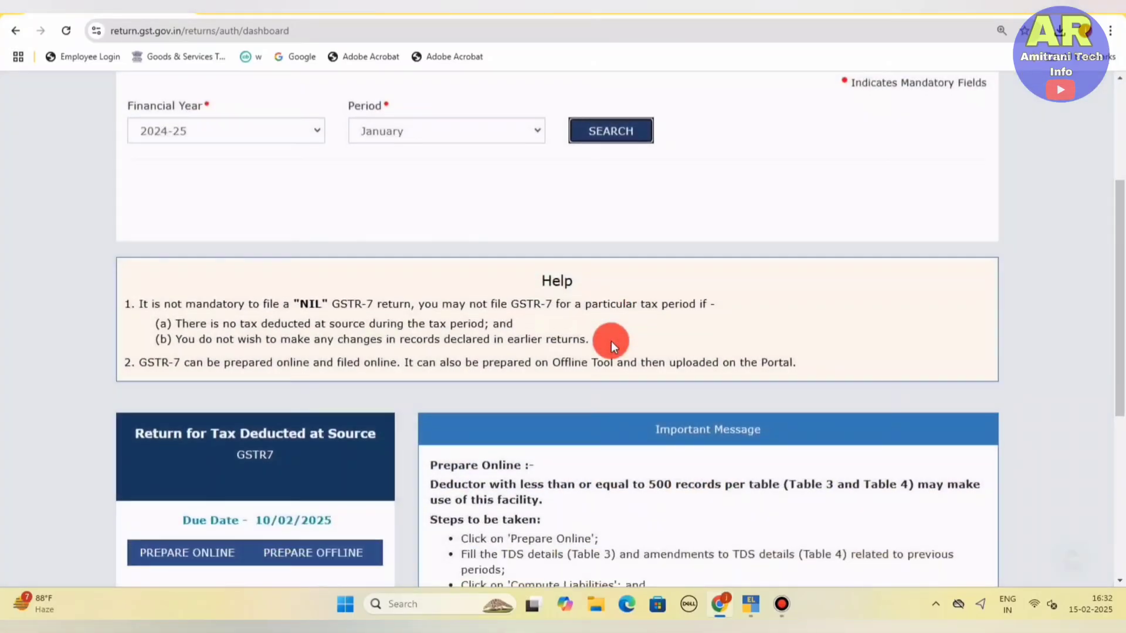
# - Open the GSTR-7 return for online preparation and review its payable tax, interest and late fee
pyautogui.scroll(-1, 611, 341)
pyautogui.scroll(1, 611, 341)
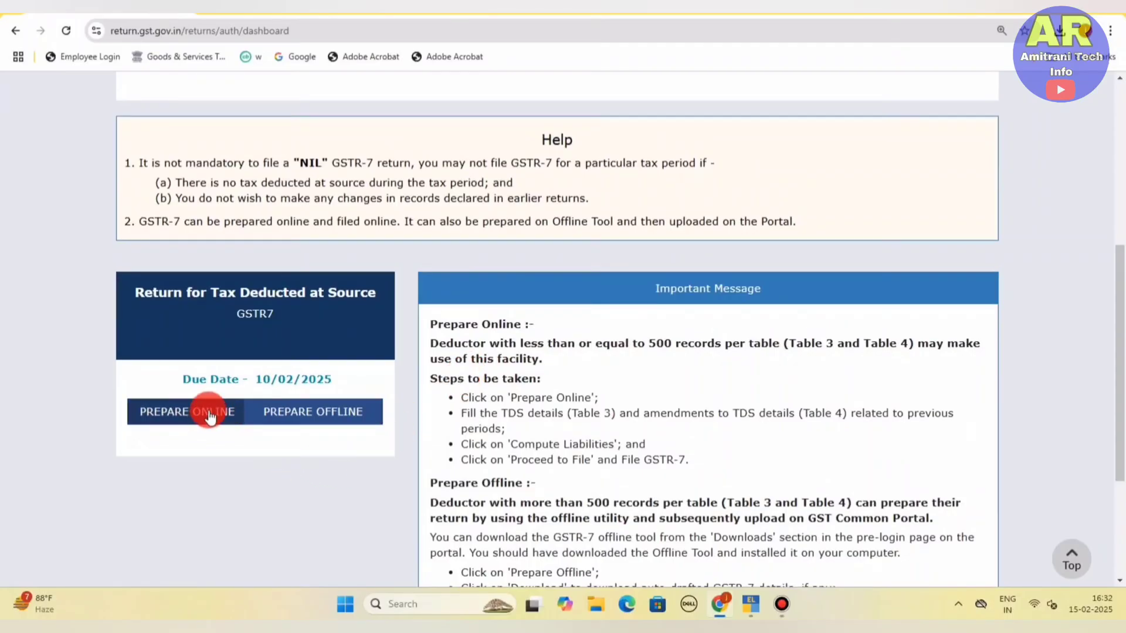
pyautogui.click(210, 412)
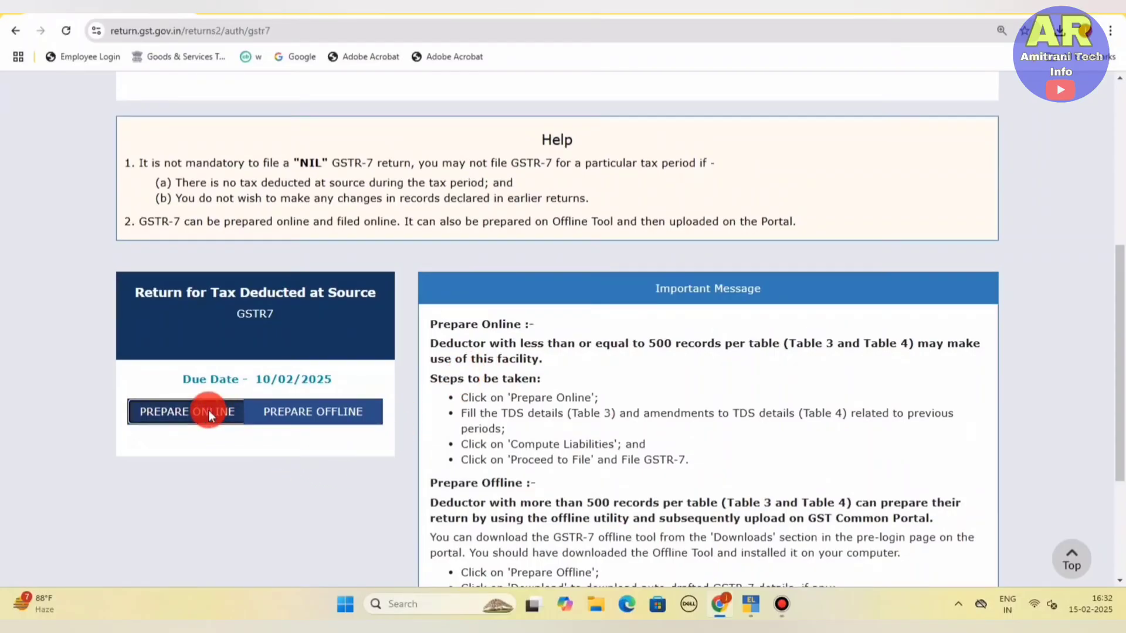
pyautogui.scroll(-12, 253, 397)
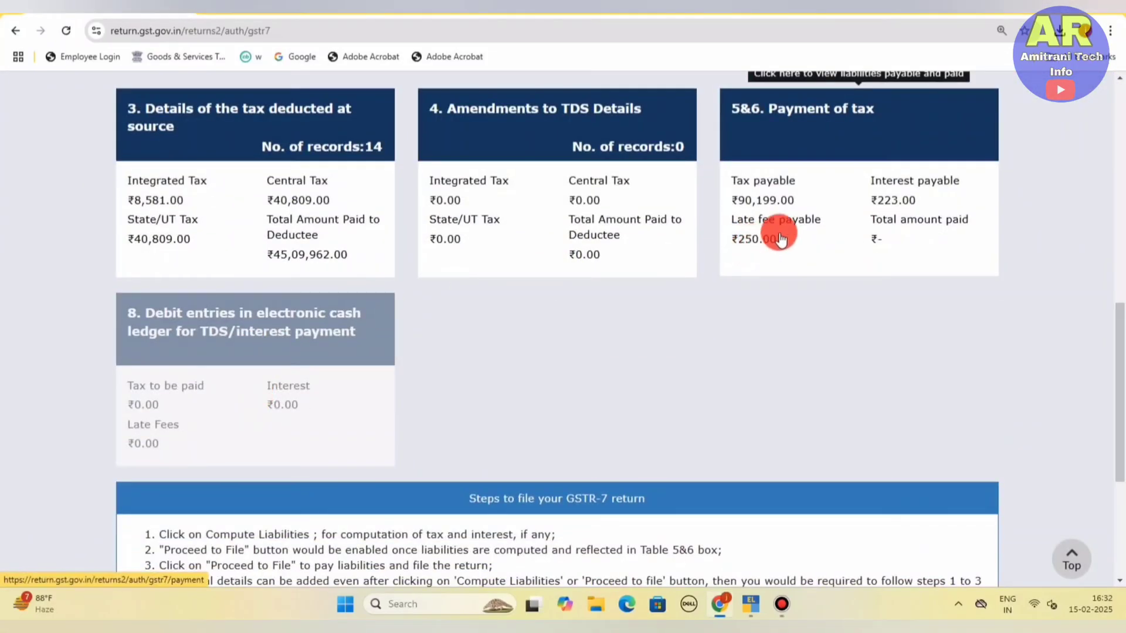
pyautogui.scroll(-4, 759, 286)
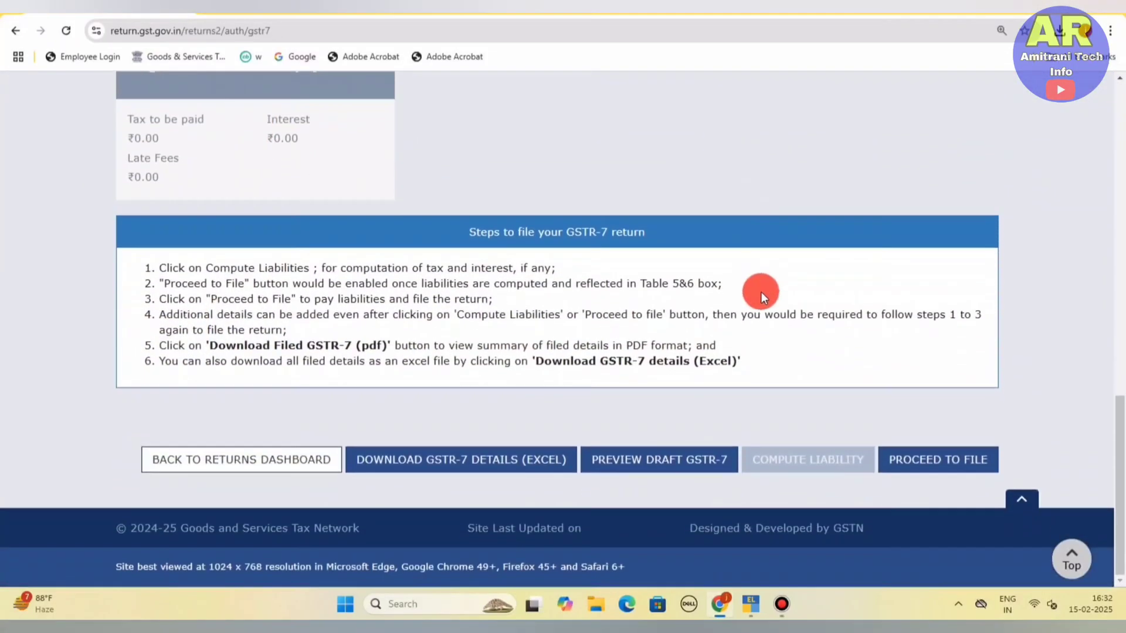
# - Proceed to file GSTR-7 and compare the cash ledger balances with the tax, interest and late fee payable
pyautogui.click(935, 463)
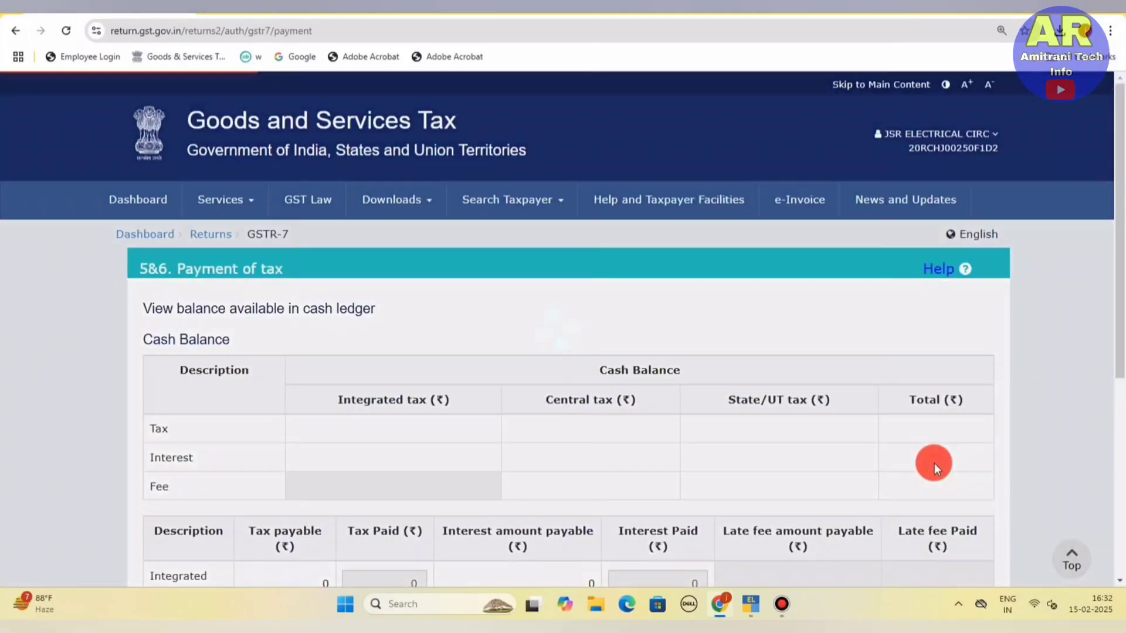
pyautogui.scroll(-5, 926, 460)
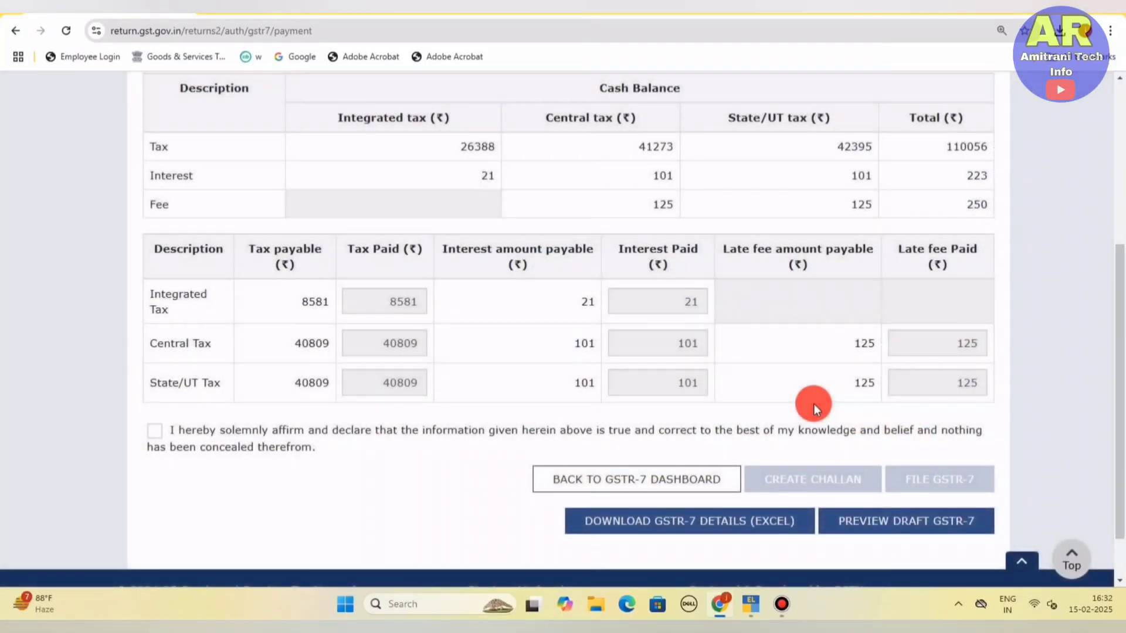
pyautogui.scroll(1, 663, 393)
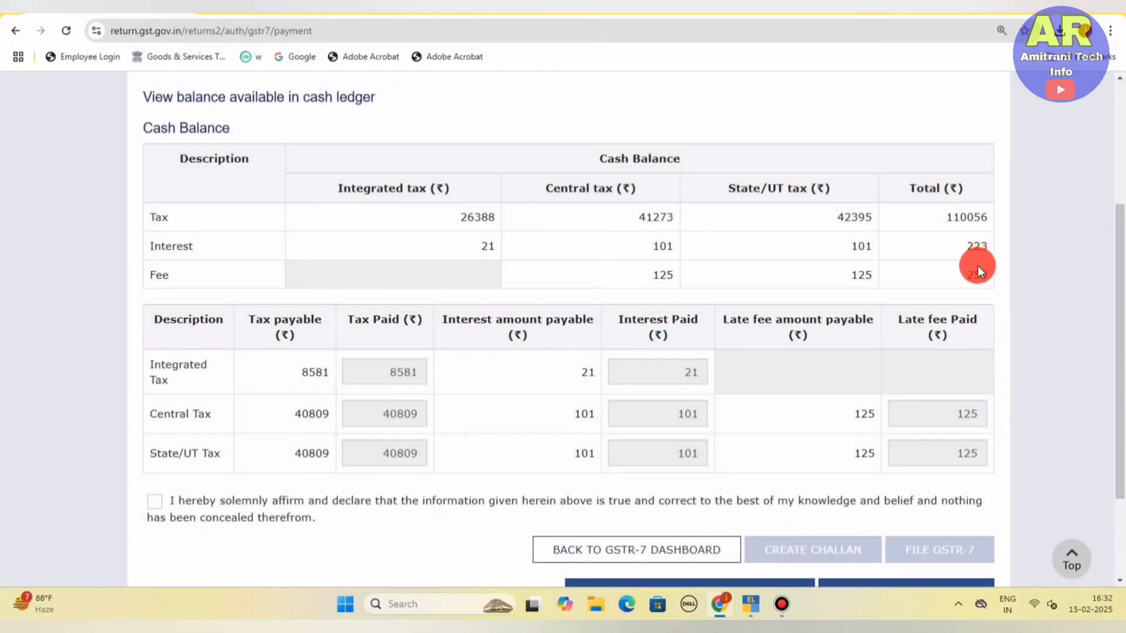
pyautogui.scroll(-1, 952, 273)
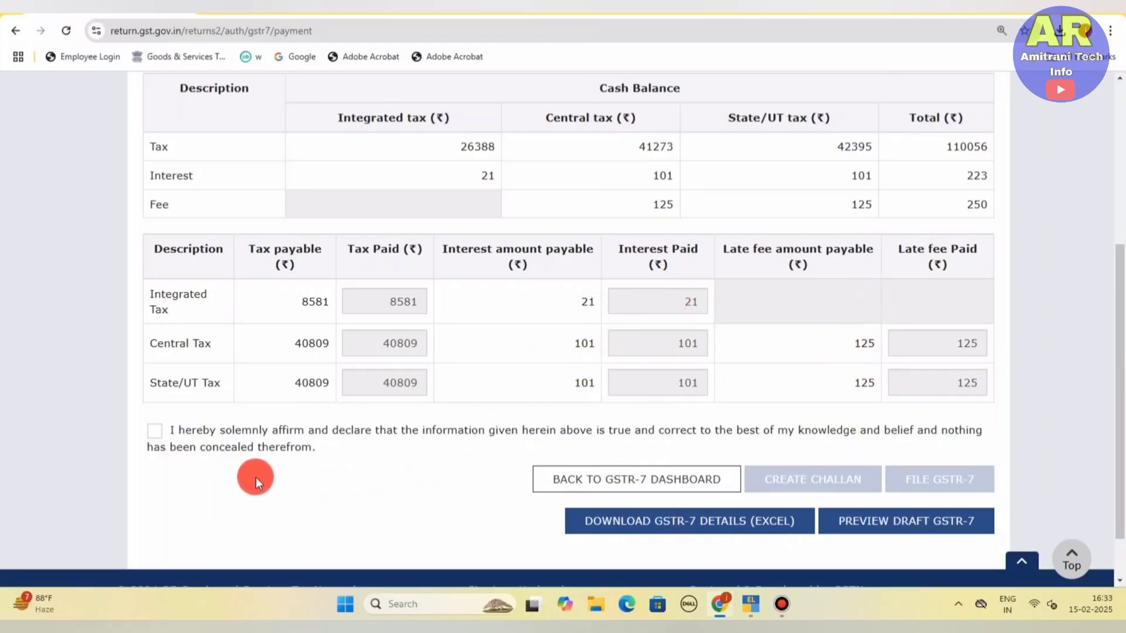
# - Accept the GSTR-7 declaration and select the authorised signatory
pyautogui.click(155, 431)
pyautogui.scroll(-1, 270, 478)
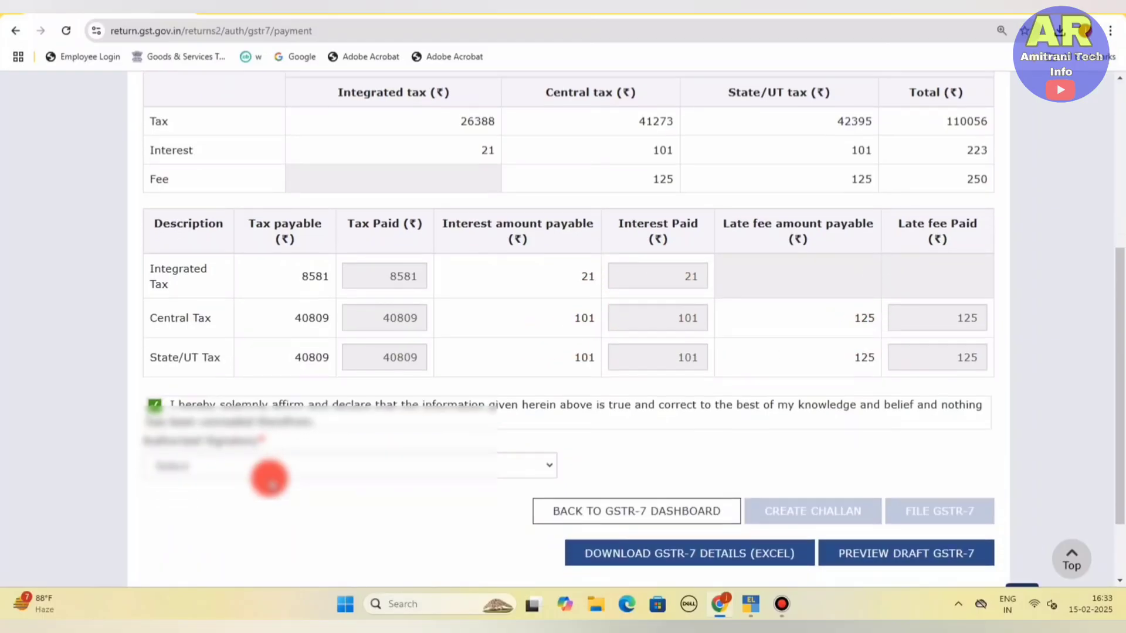
pyautogui.click(244, 422)
pyautogui.click(264, 458)
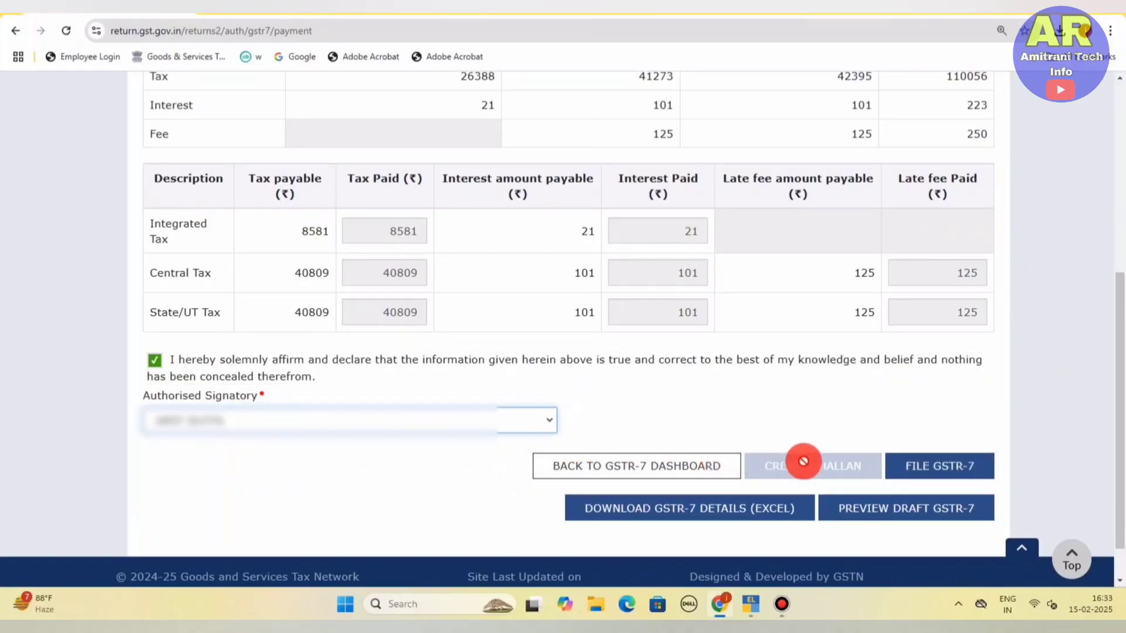
# - File GSTR-7 with DSC, agreeing to offset the liability from the cash ledger and signing with the first listed certificate
pyautogui.click(943, 469)
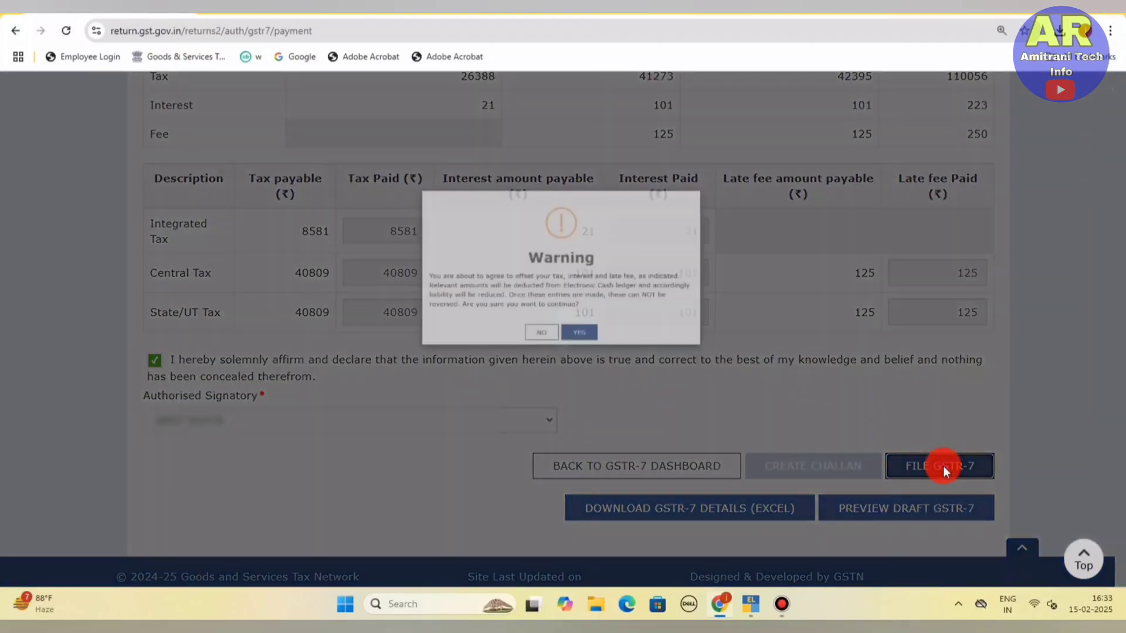
pyautogui.click(593, 353)
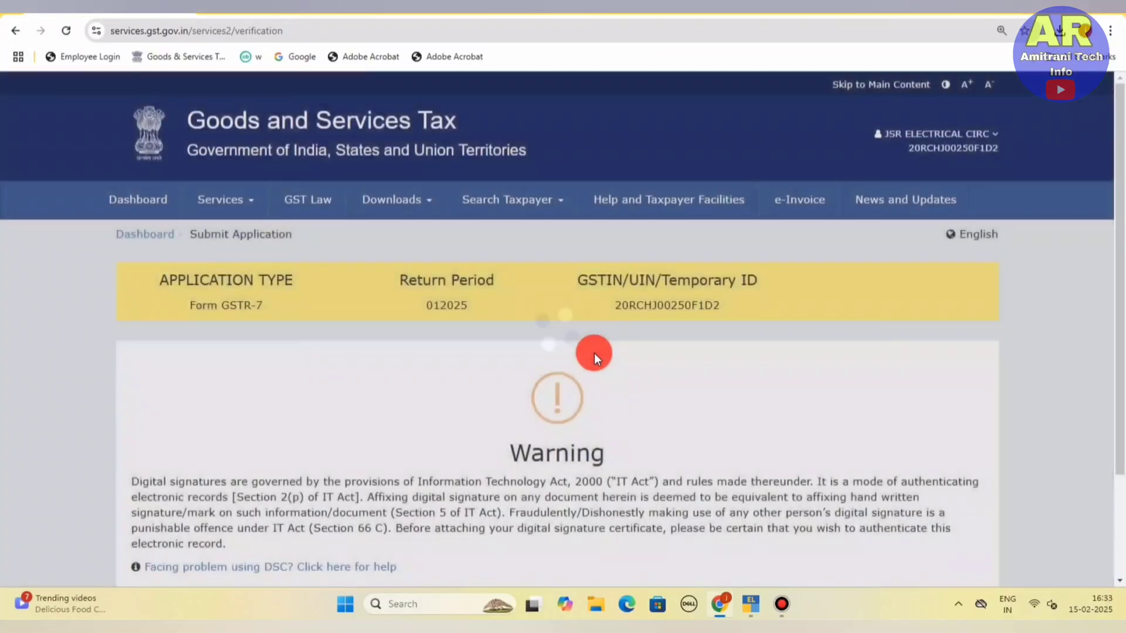
pyautogui.scroll(-3, 593, 353)
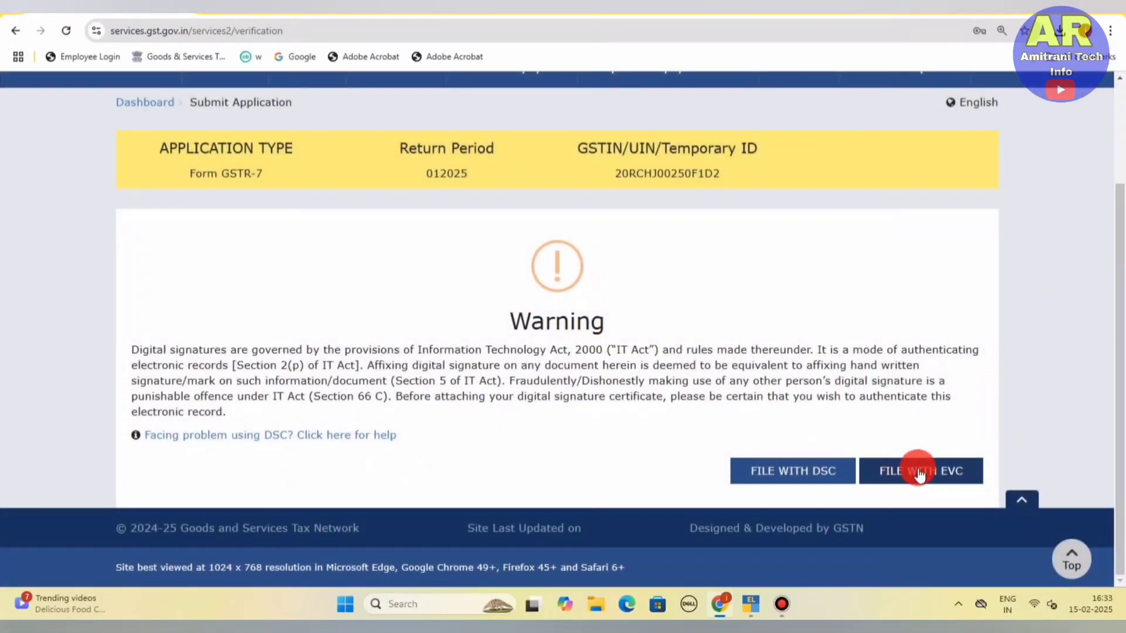
pyautogui.click(799, 476)
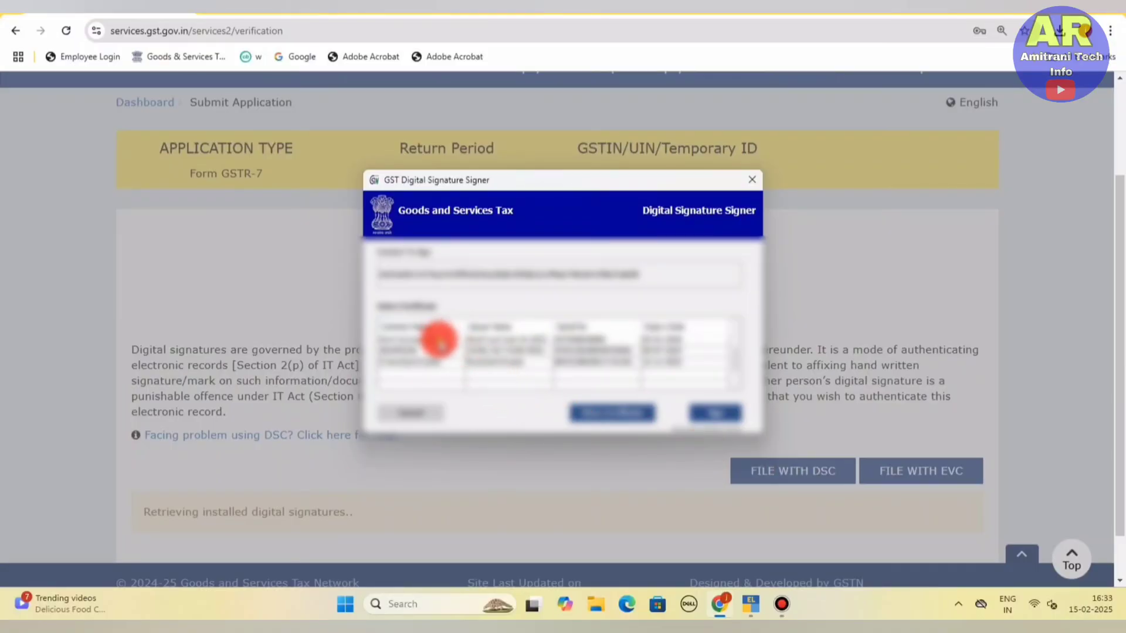
pyautogui.click(437, 340)
pyautogui.click(725, 418)
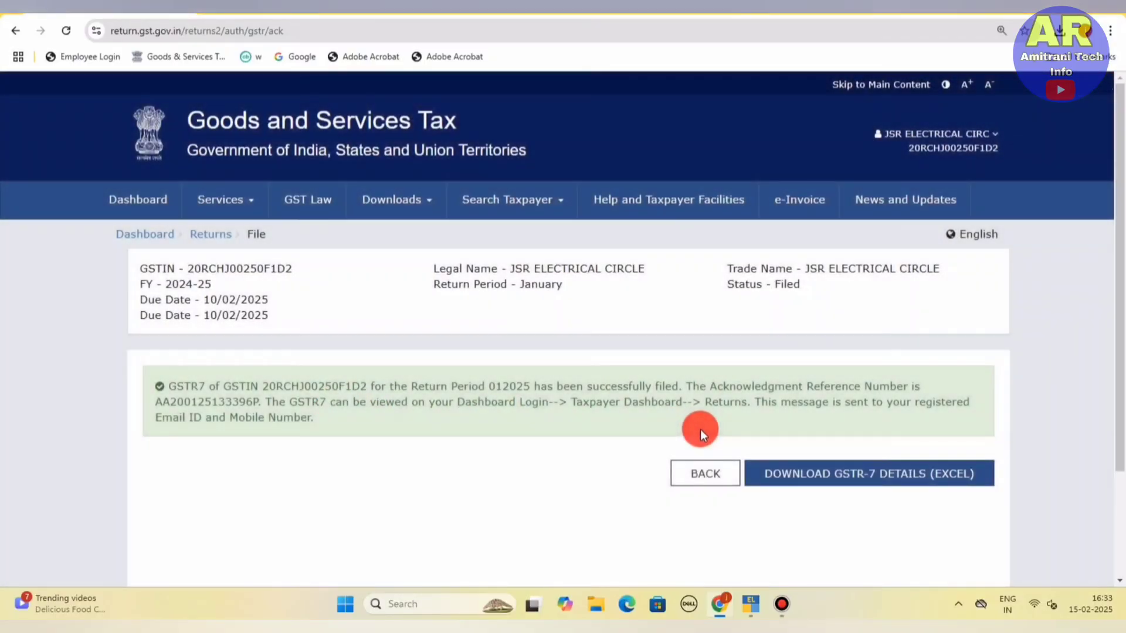
# - Go back to the GSTR-7 summary page and review the filing status, total amount paid and cash ledger debit entries
pyautogui.click(698, 475)
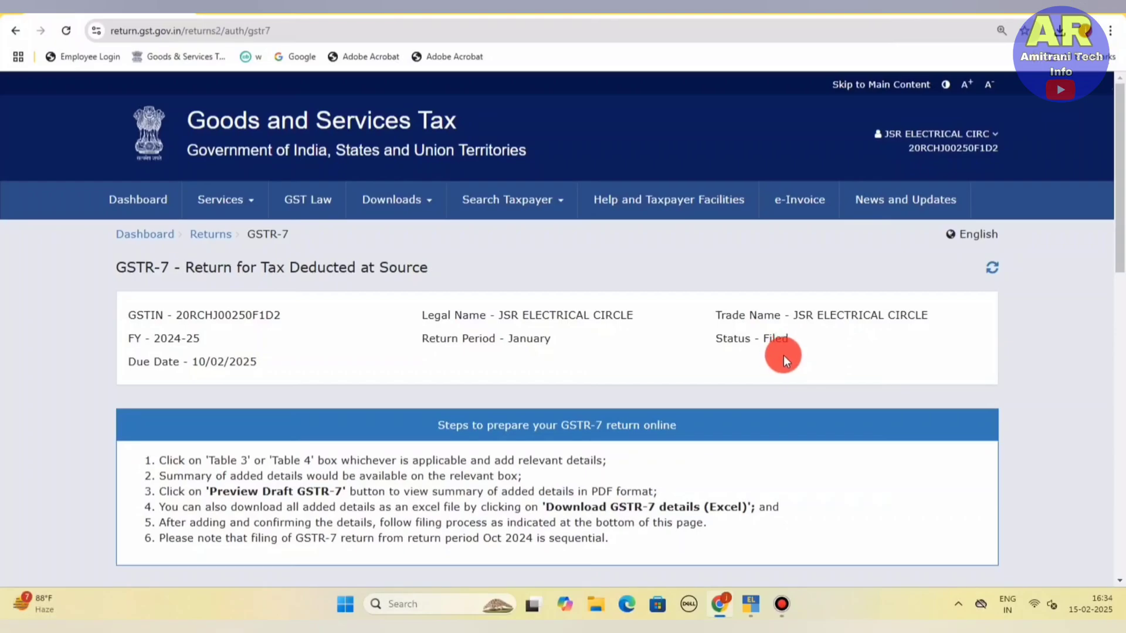
pyautogui.scroll(-1, 783, 356)
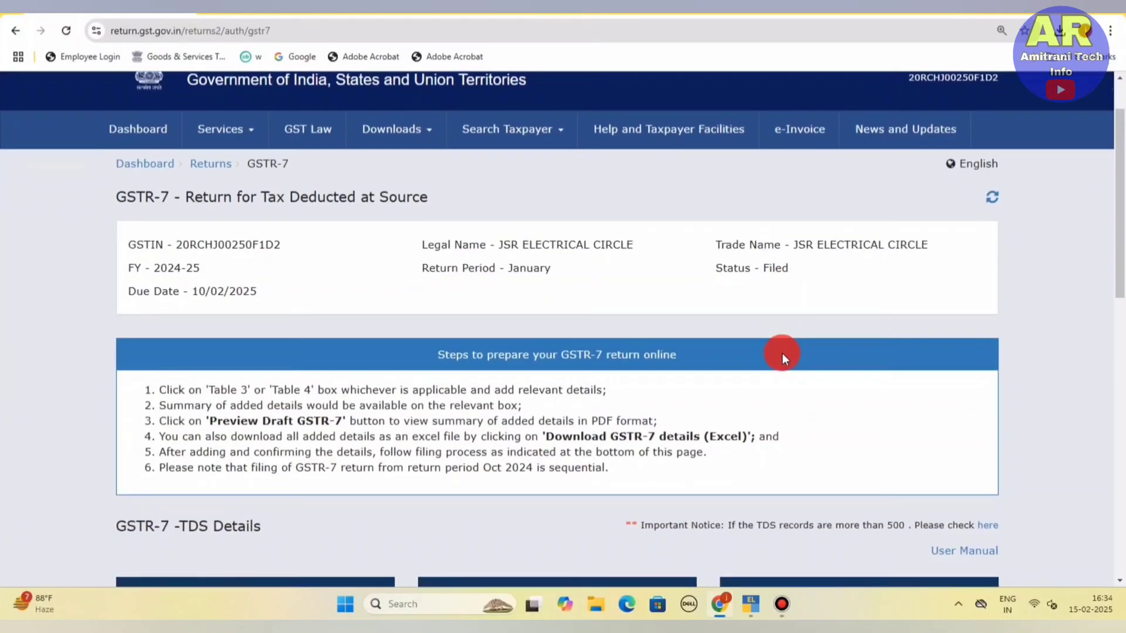
pyautogui.scroll(-7, 782, 353)
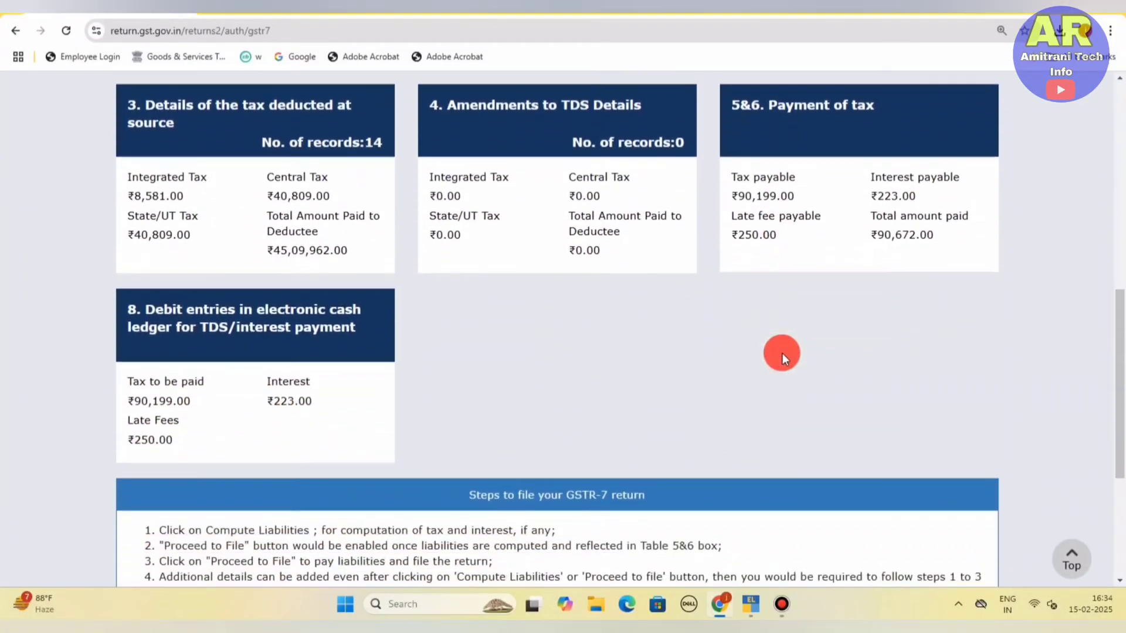